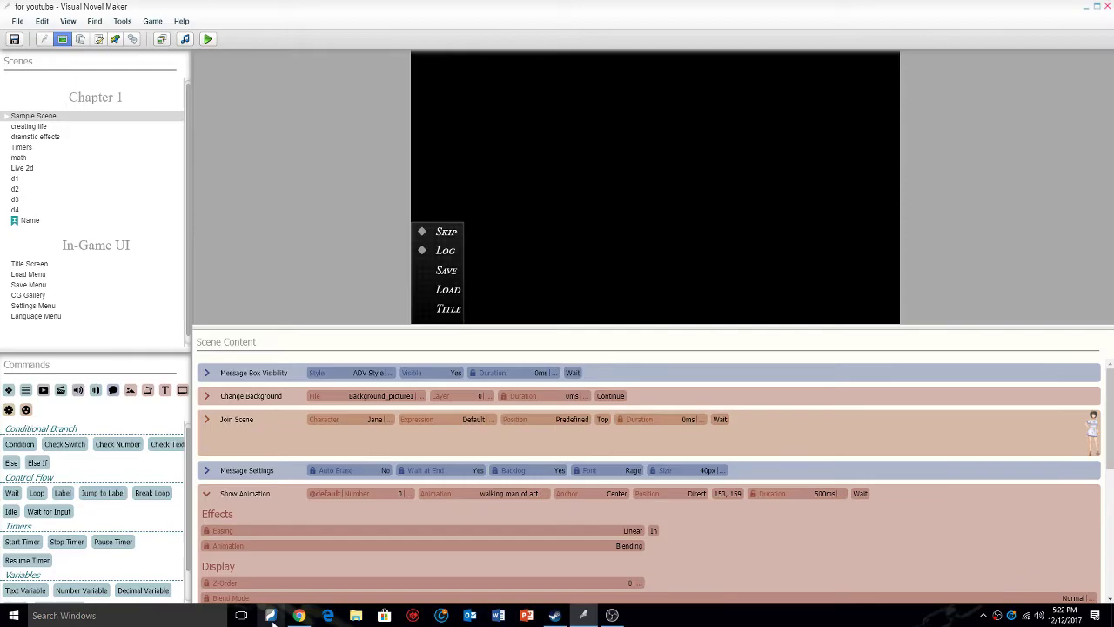
Visit the KnightVil Entertainment server on discordapp.com in a new Chrome tab, then return to Visual Novel Maker.
click(298, 615)
click(245, 12)
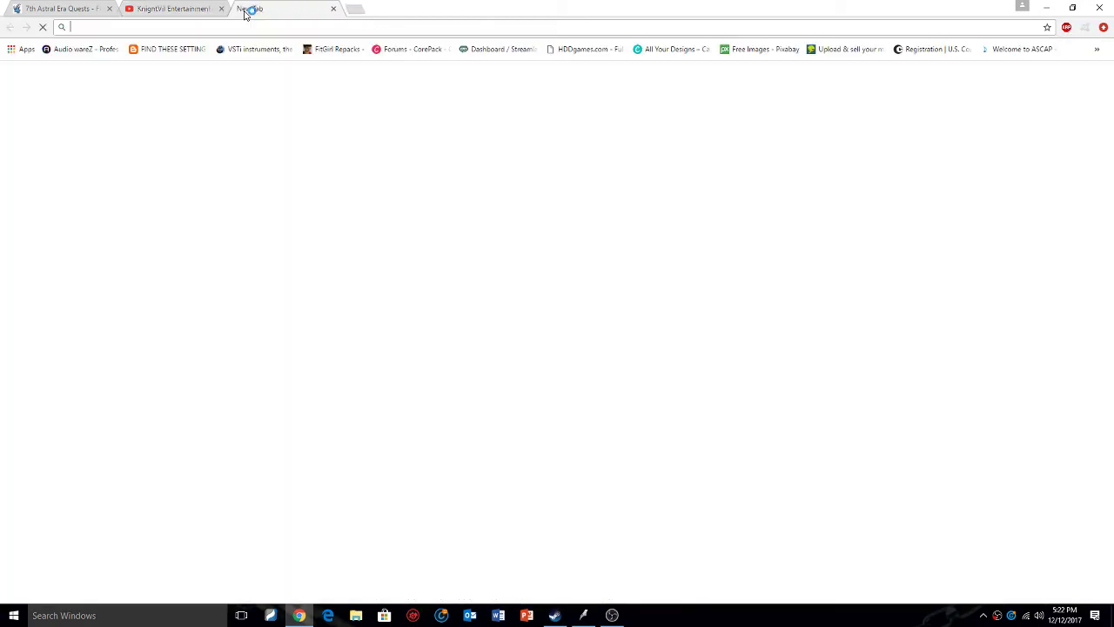
text(discordapp.com)
key(Return)
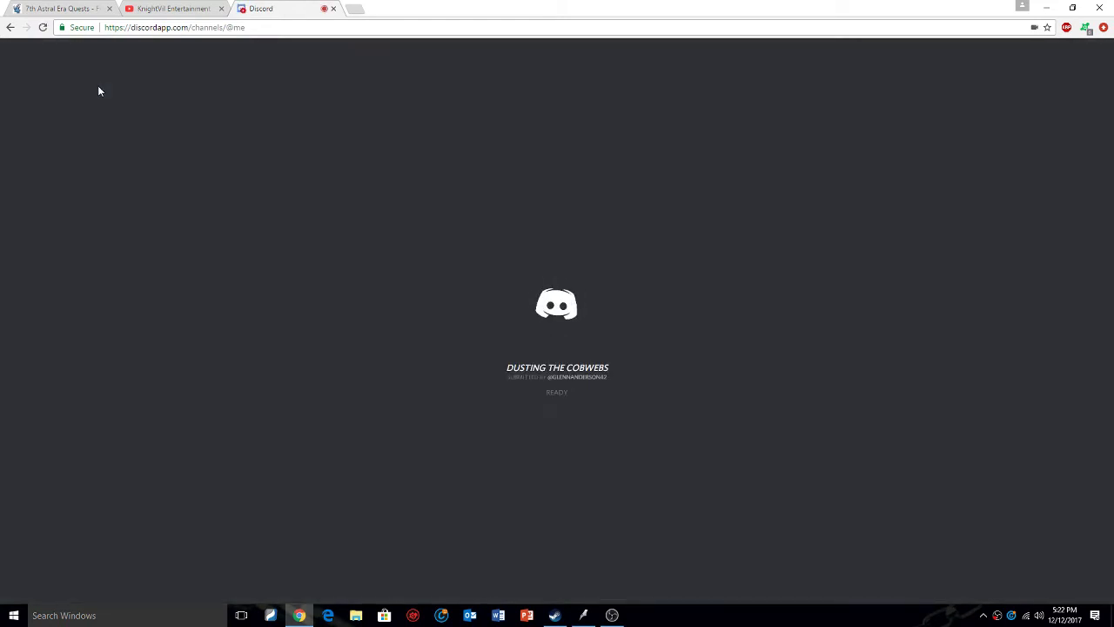
click(20, 113)
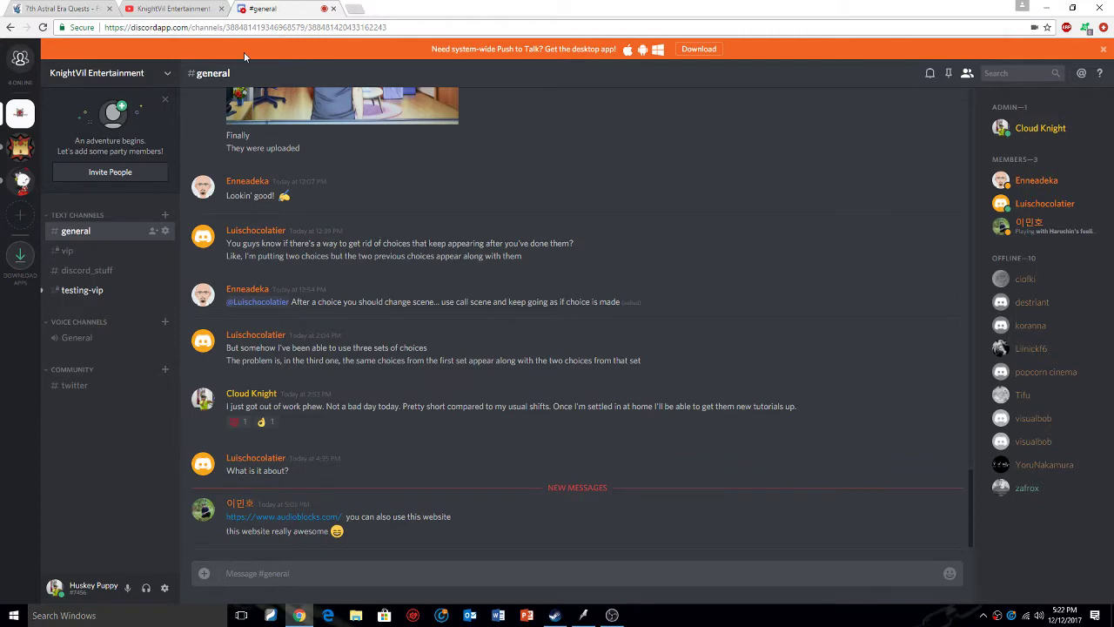
click(183, 9)
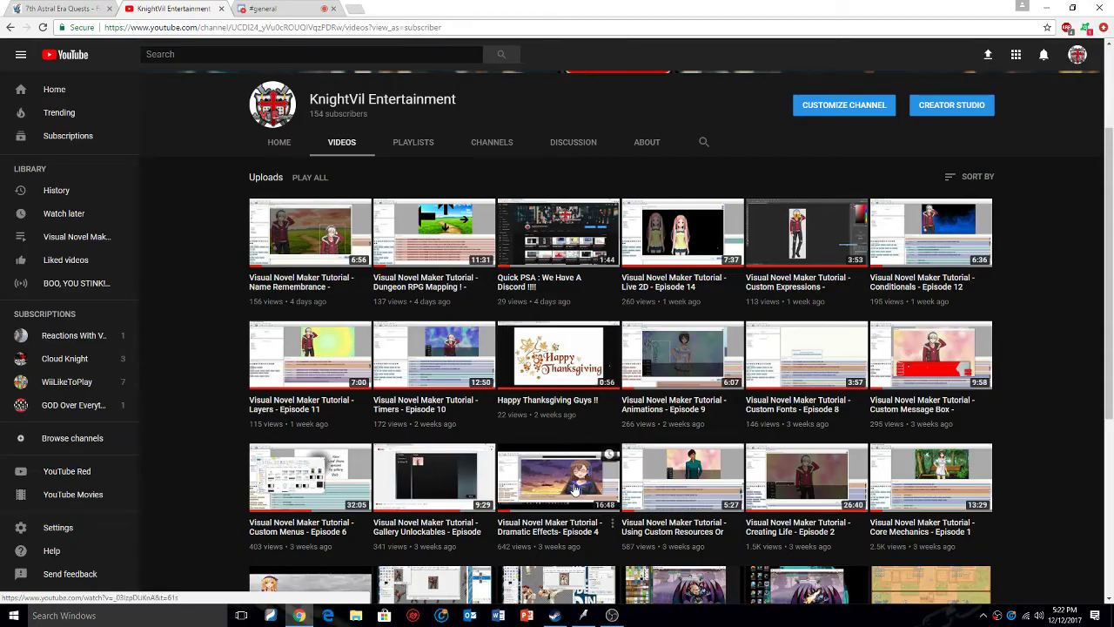
click(583, 616)
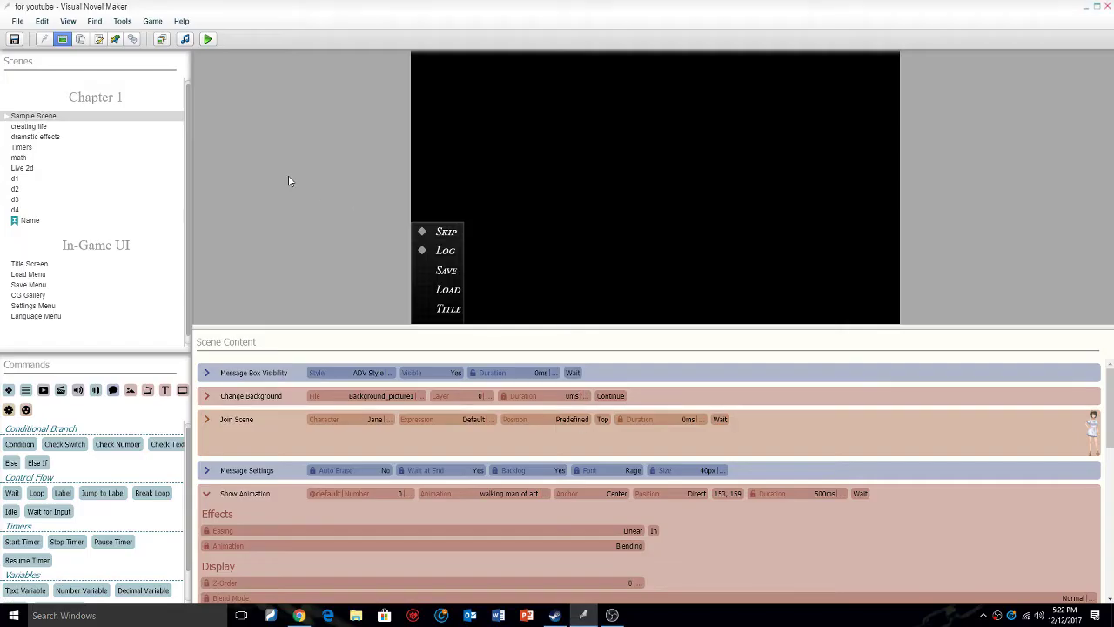
Create a new scene in Chapter 1 and name it Money System.
right_click(110, 102)
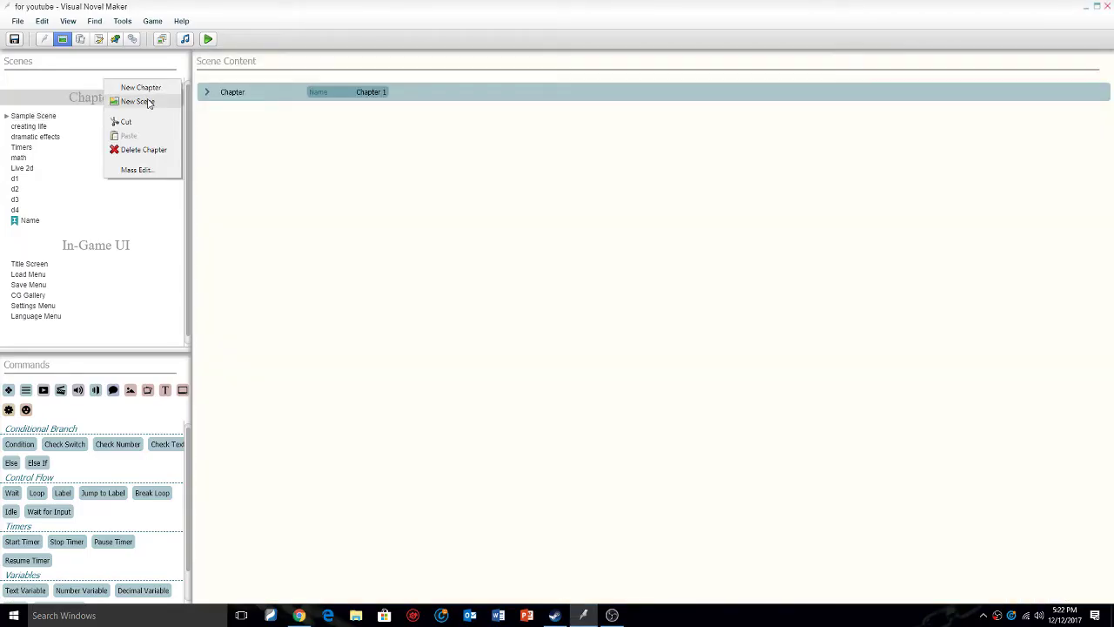
click(144, 99)
click(561, 281)
triple_click(561, 280)
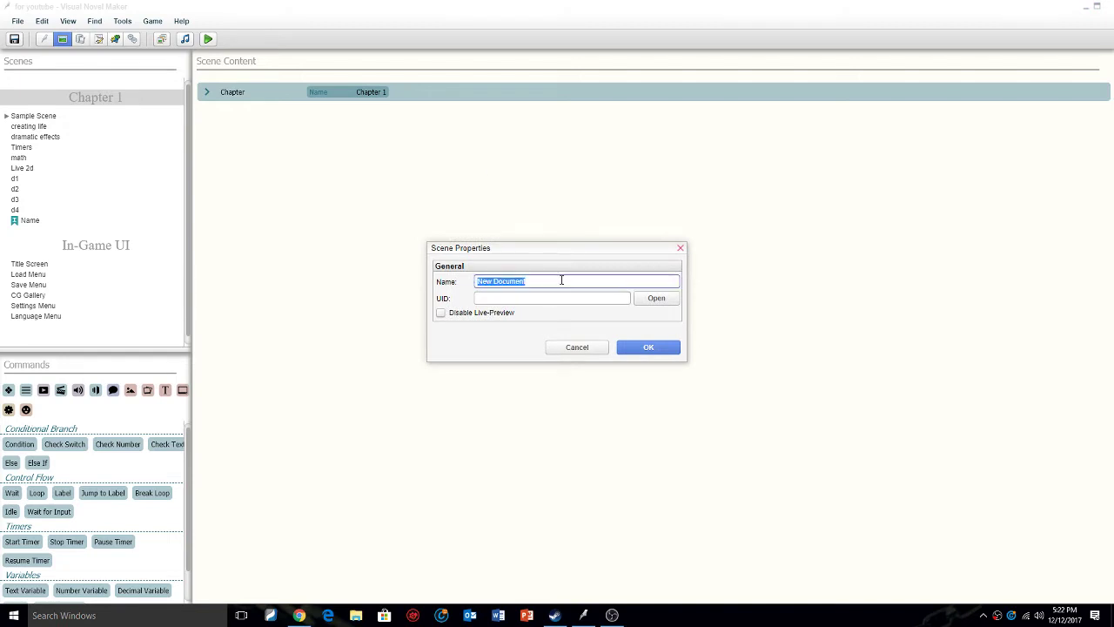
text(Money System)
click(670, 345)
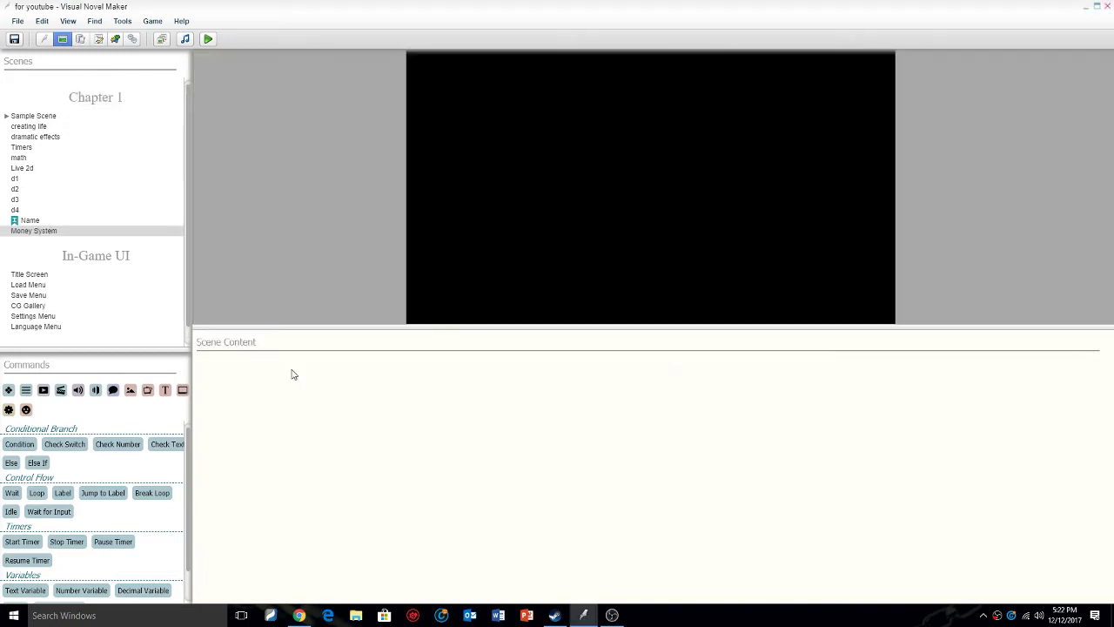
Try the scene content menu and command search, then save the Money System scene.
right_click(318, 370)
click(256, 385)
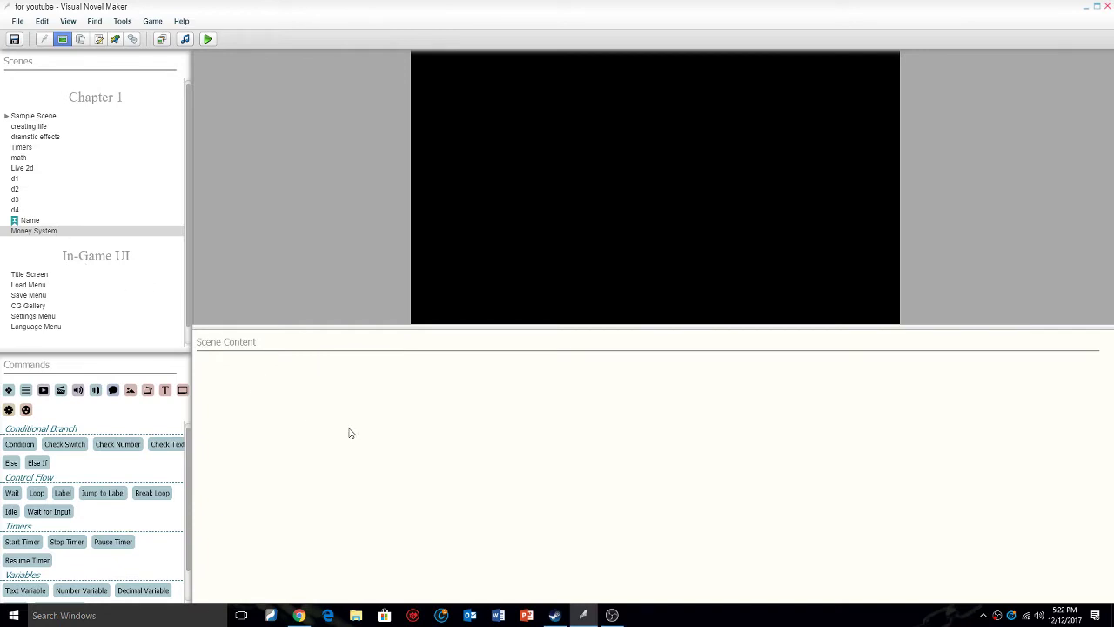
text(variabl)
key(Escape)
text(var)
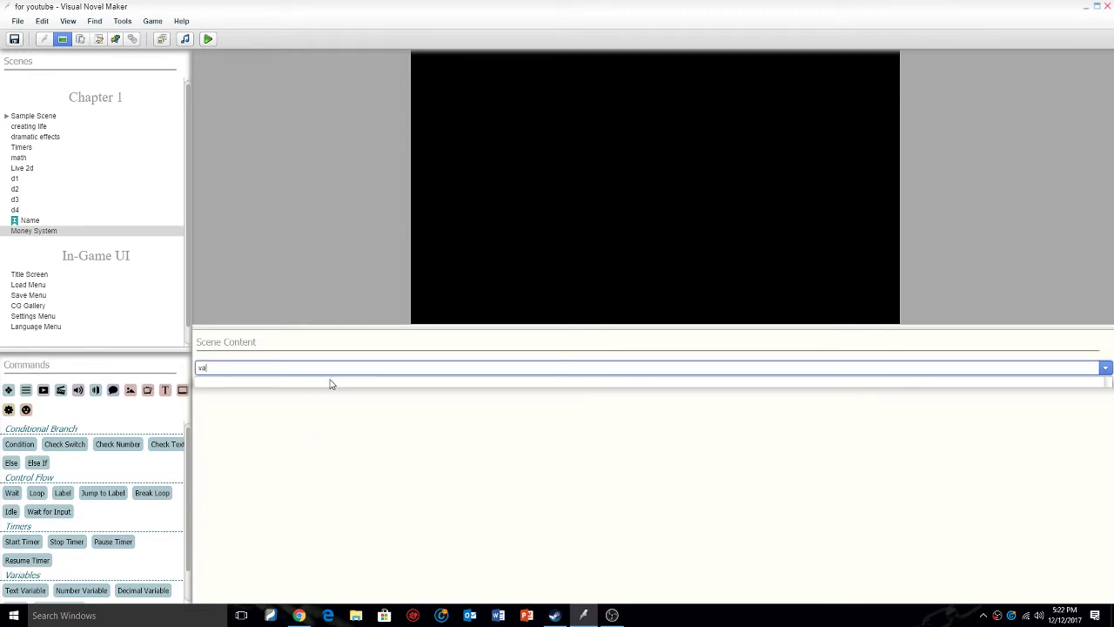
text(i)
key(Escape)
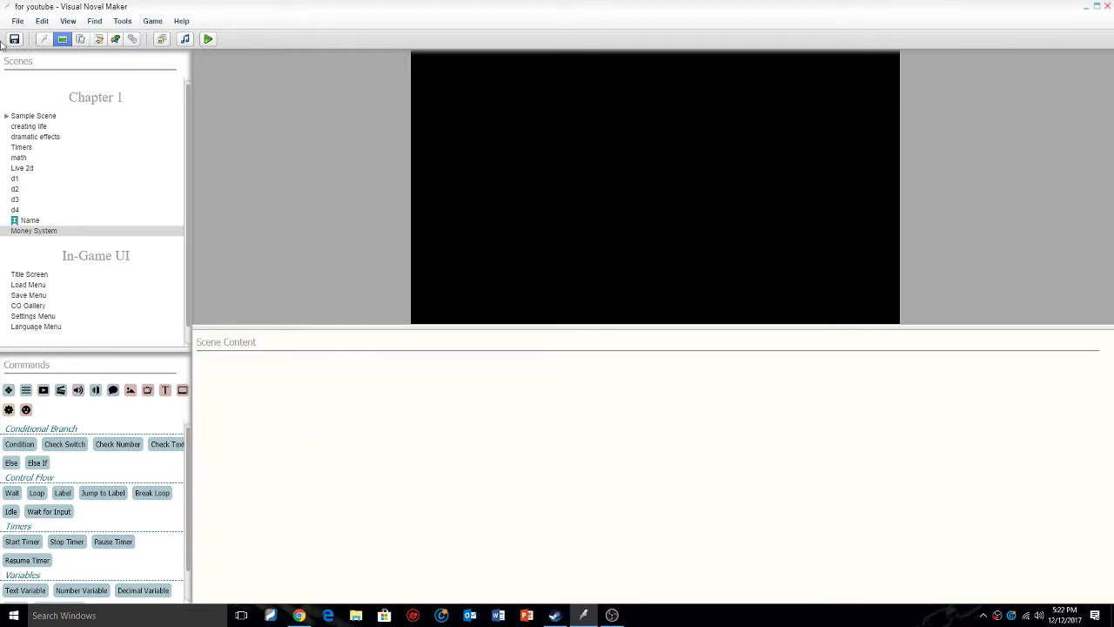
click(14, 37)
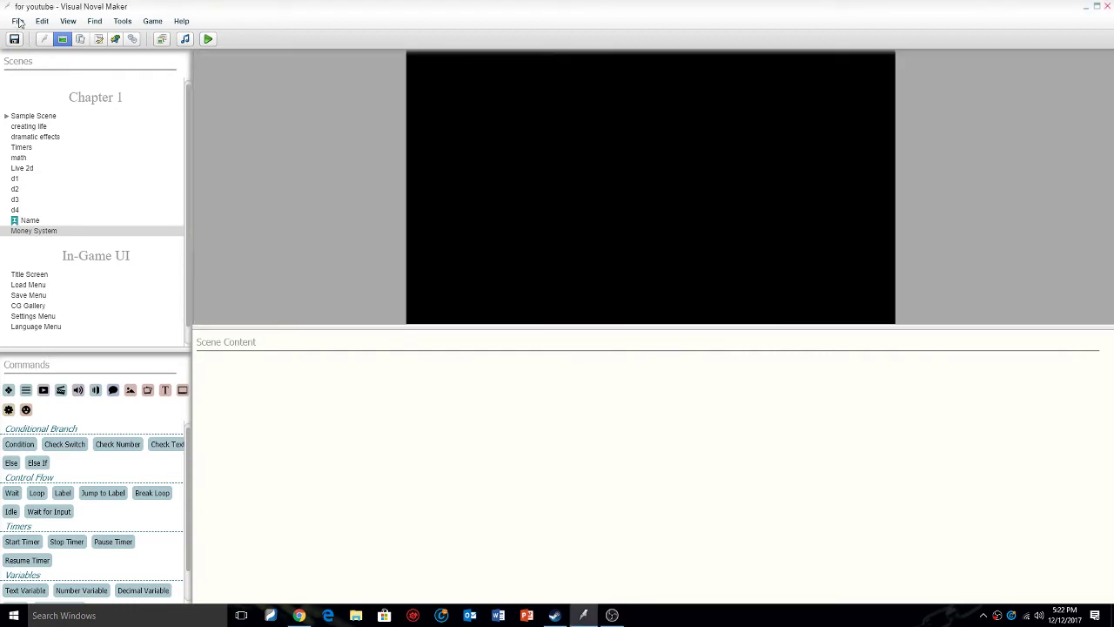
Close the for youtube project, reopen it from the start screen, and open Money System.
click(18, 21)
click(33, 55)
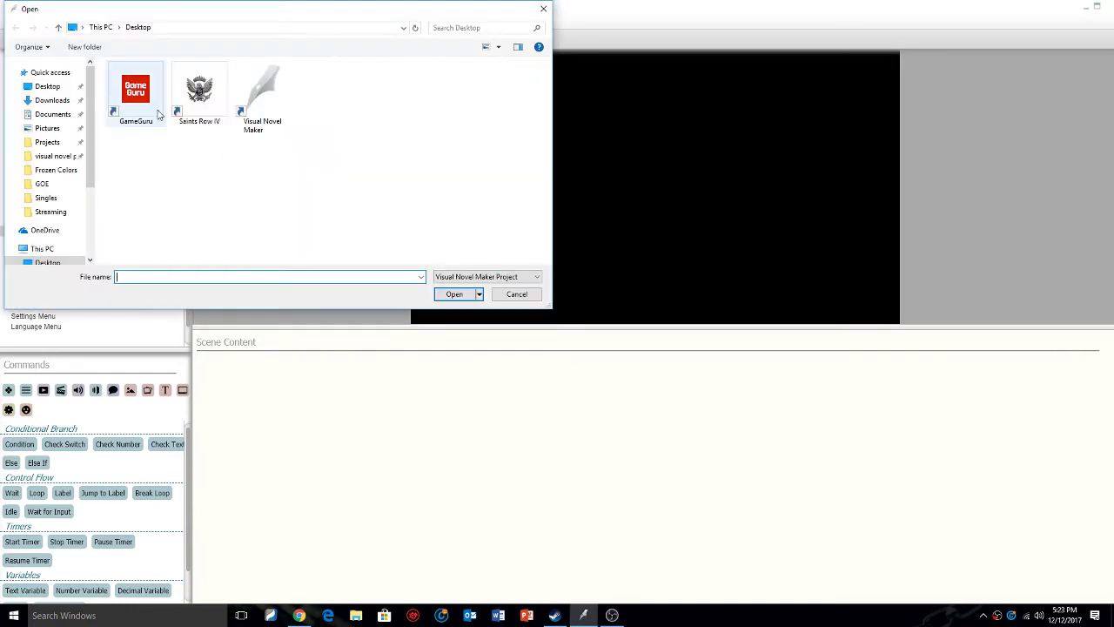
click(516, 294)
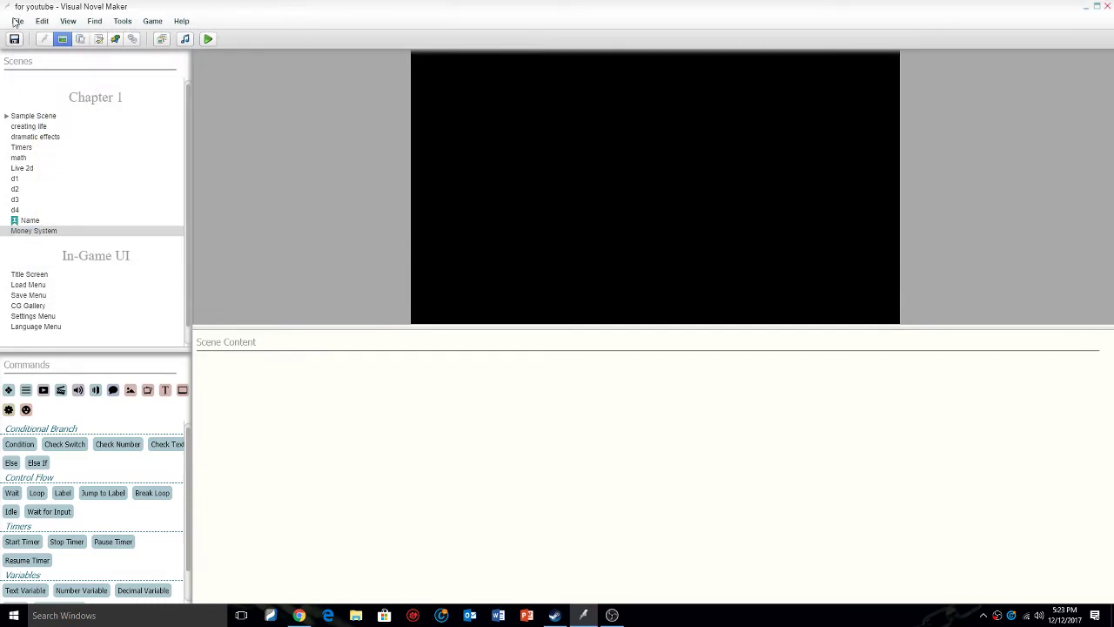
click(15, 21)
click(35, 67)
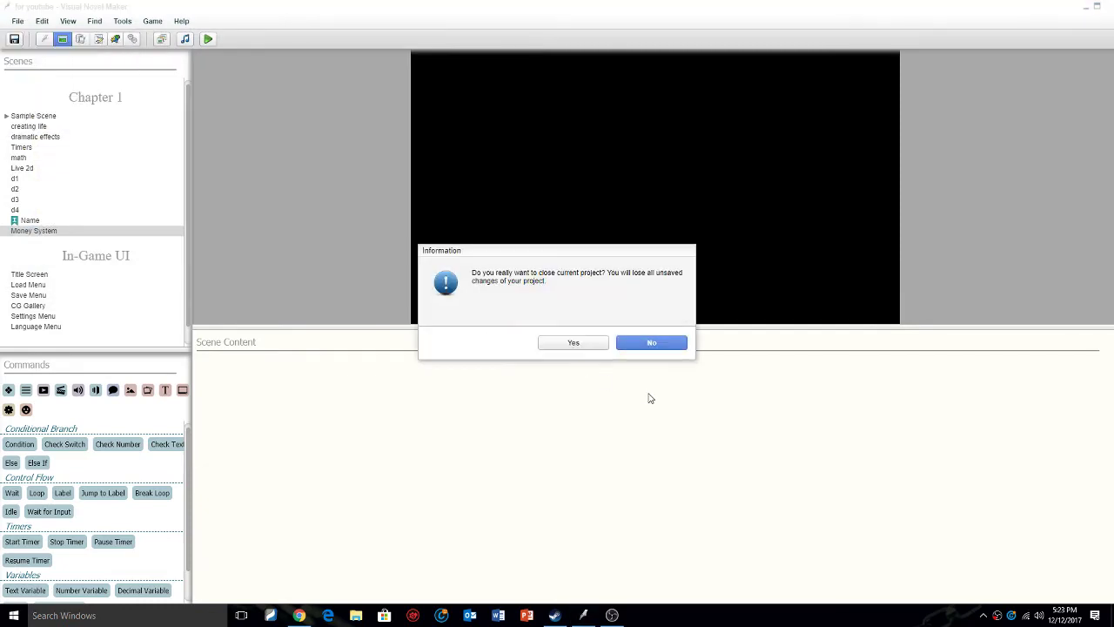
click(570, 343)
click(341, 150)
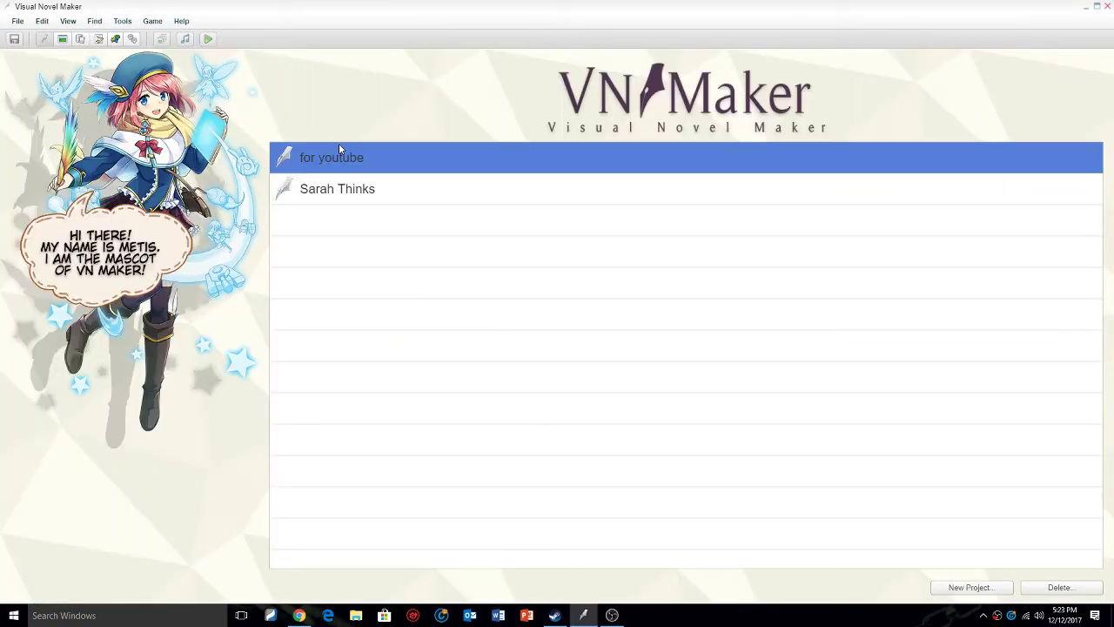
double_click(340, 150)
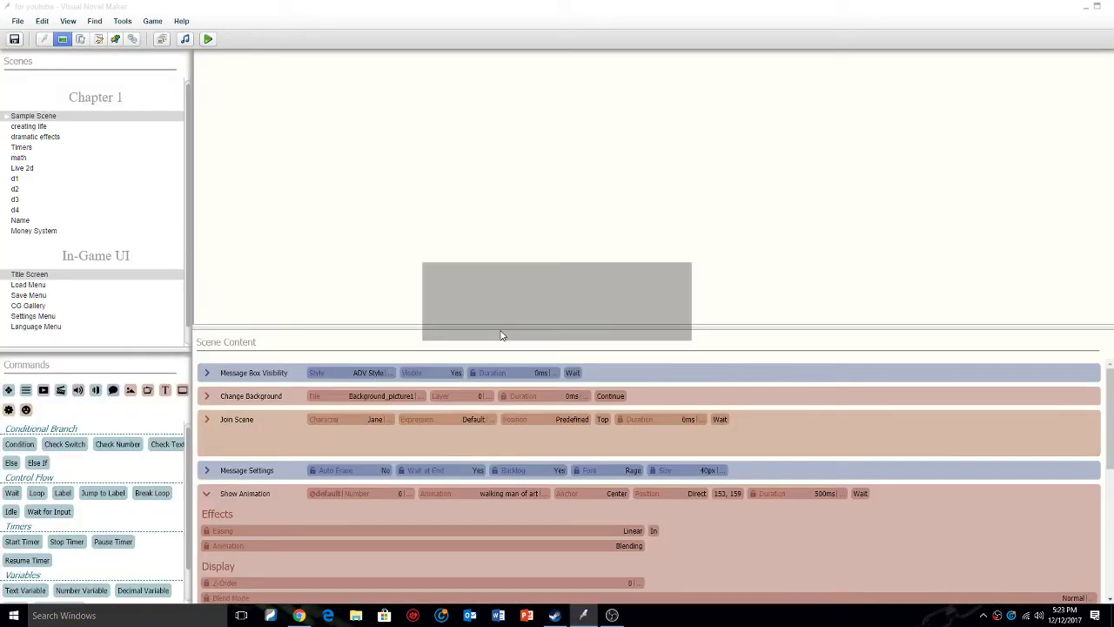
click(46, 233)
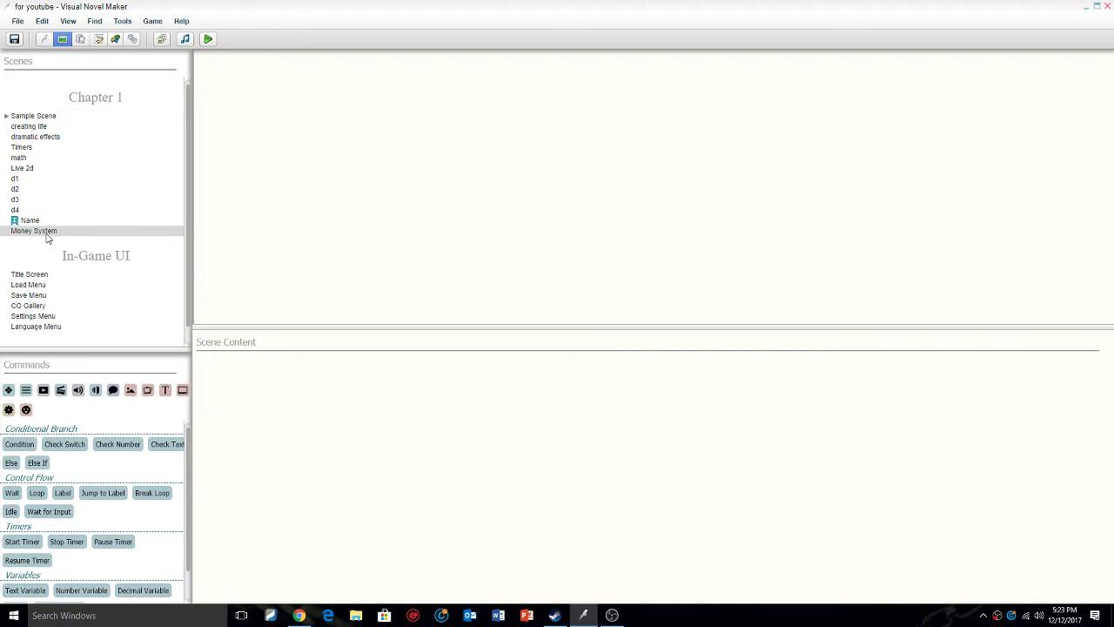
Insert a Number Variable command targeting a single Variable.
text(vari)
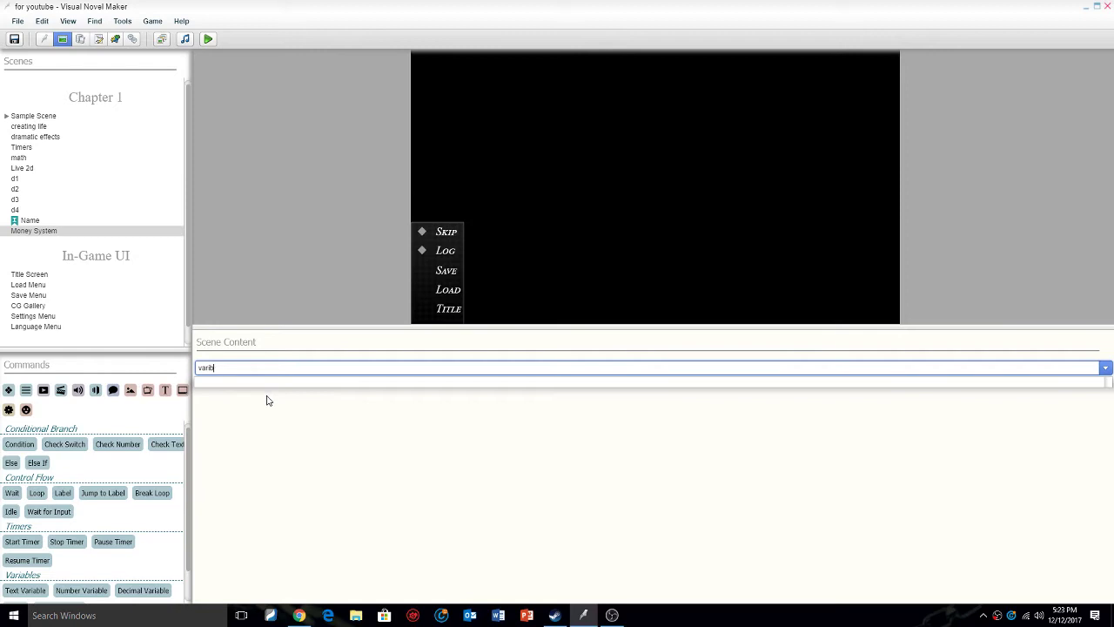
key(Escape)
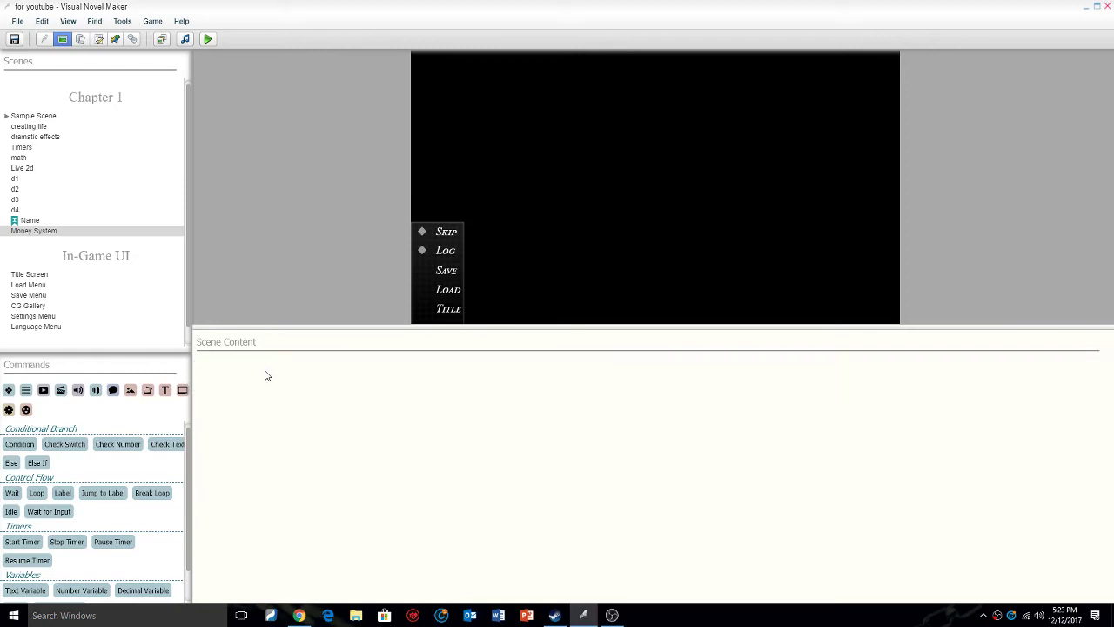
double_click(268, 351)
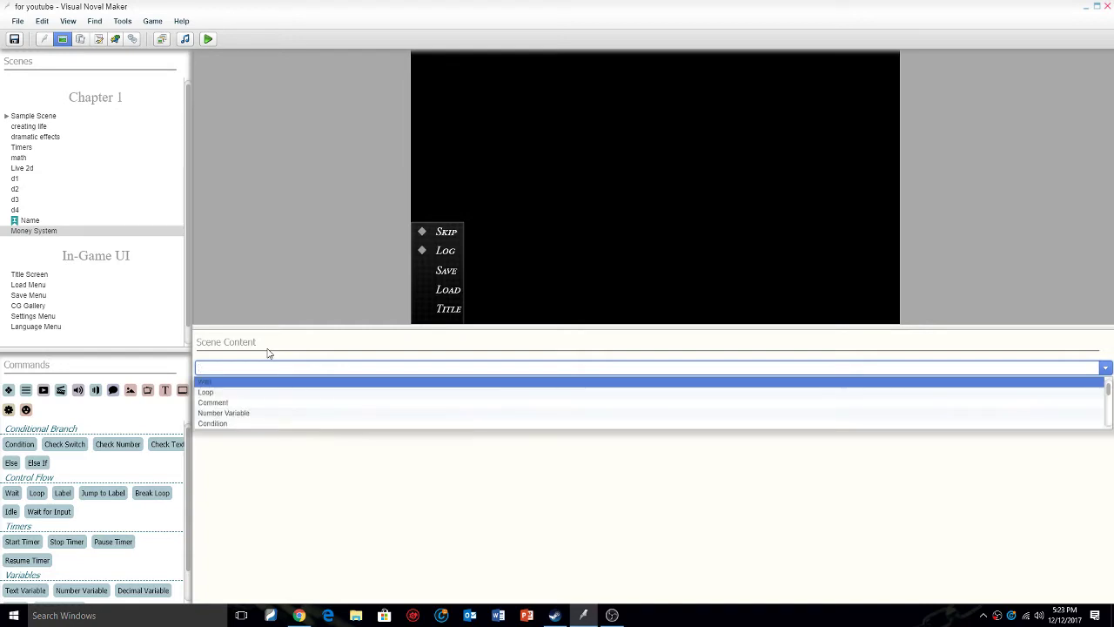
key(Down)
key(Down)
key(Down)
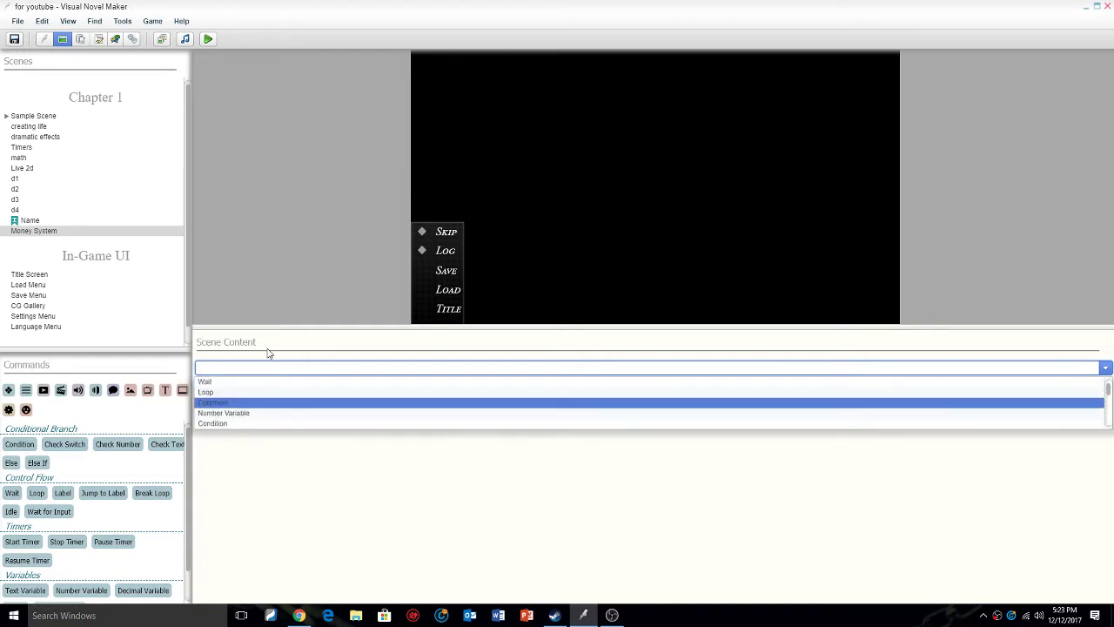
key(Return)
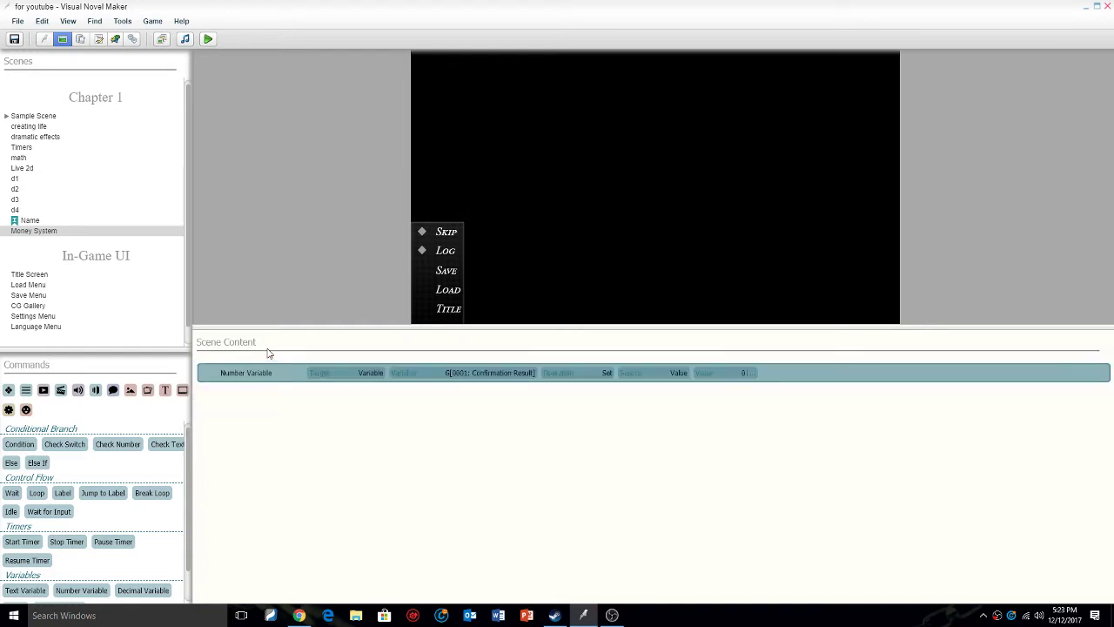
click(322, 373)
click(377, 384)
click(378, 374)
click(380, 358)
Target the empty variable slot 0005 and name it Money.
click(490, 374)
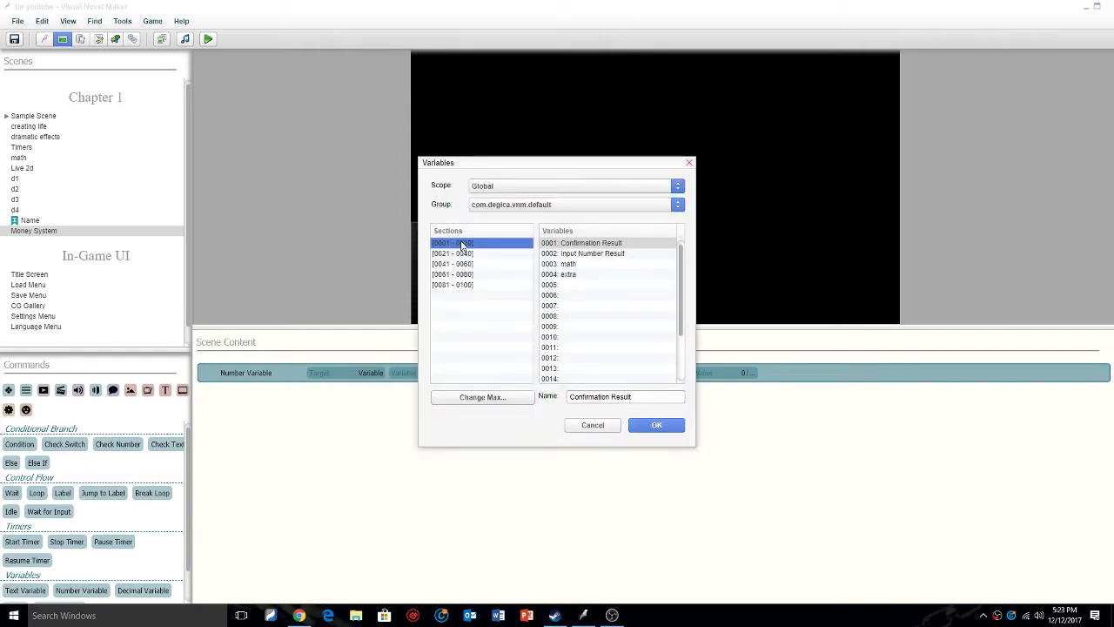
click(632, 429)
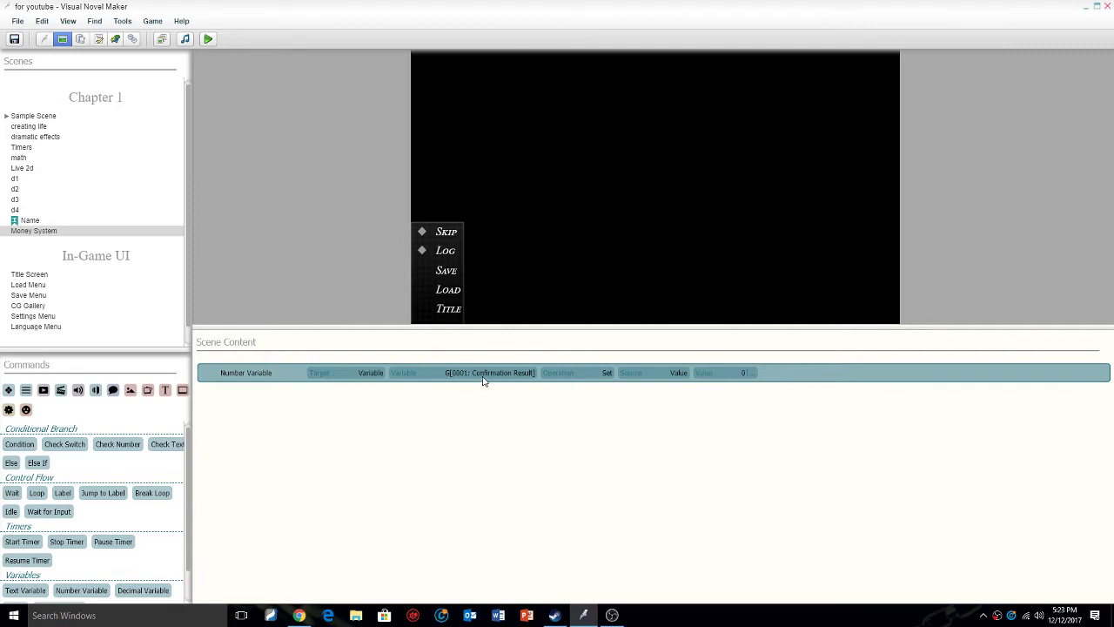
click(484, 378)
click(567, 286)
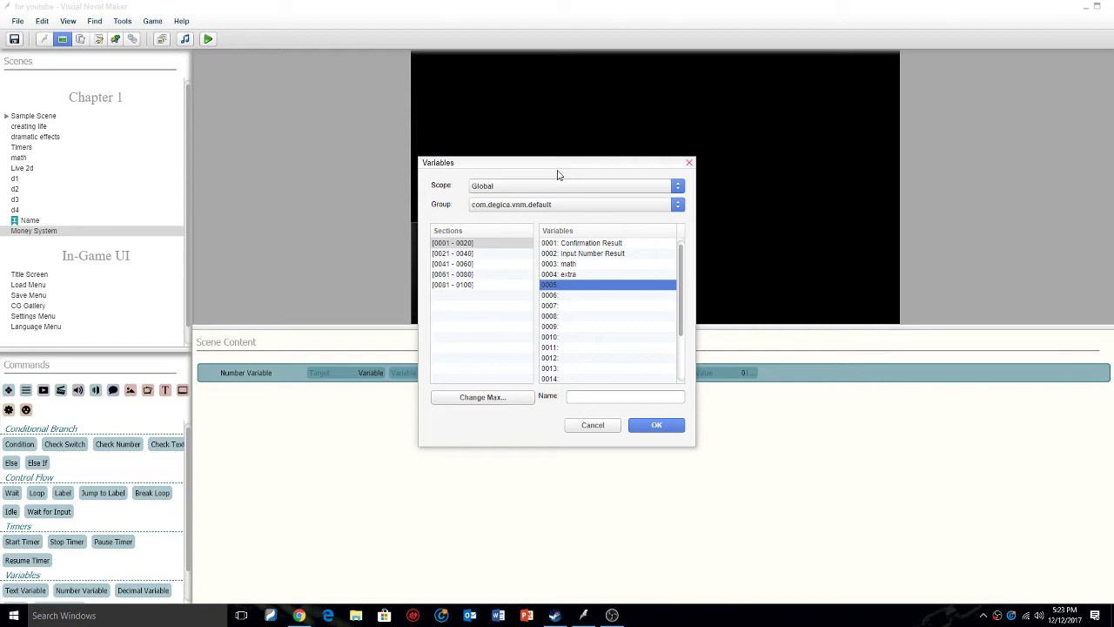
drag(560, 169, 649, 198)
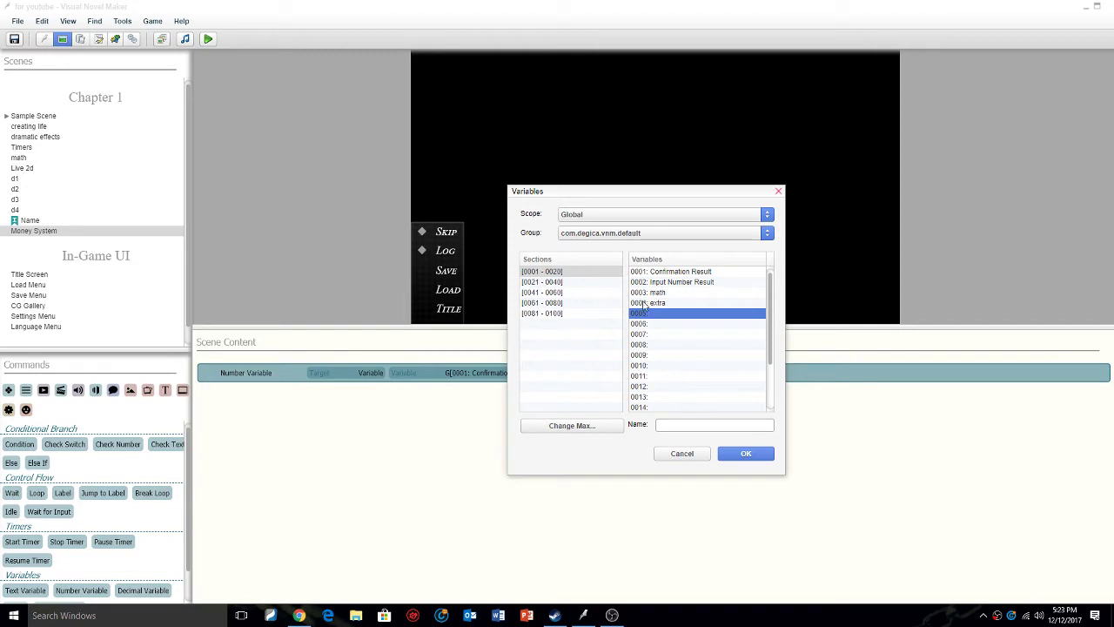
click(694, 426)
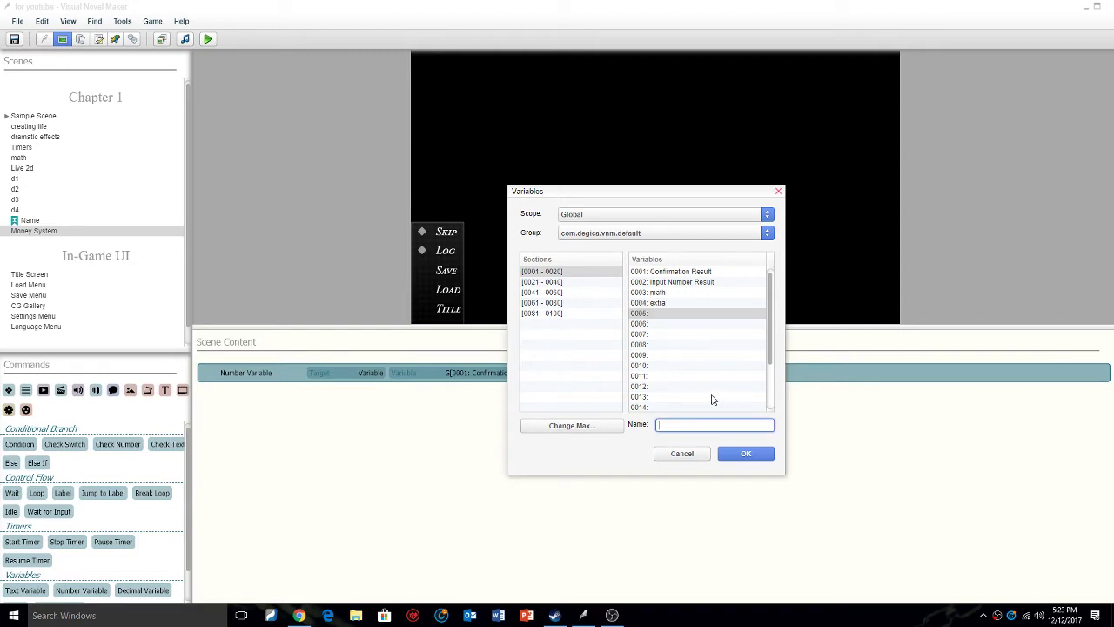
text(Money)
key(Return)
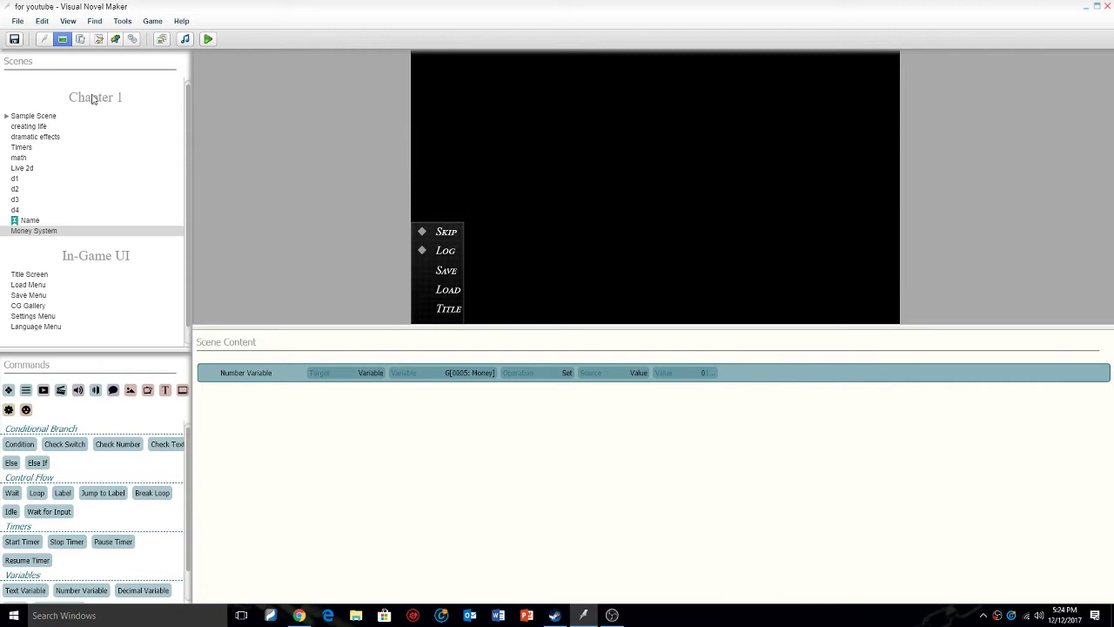
Save the Money System scene and switch to the game database.
click(14, 38)
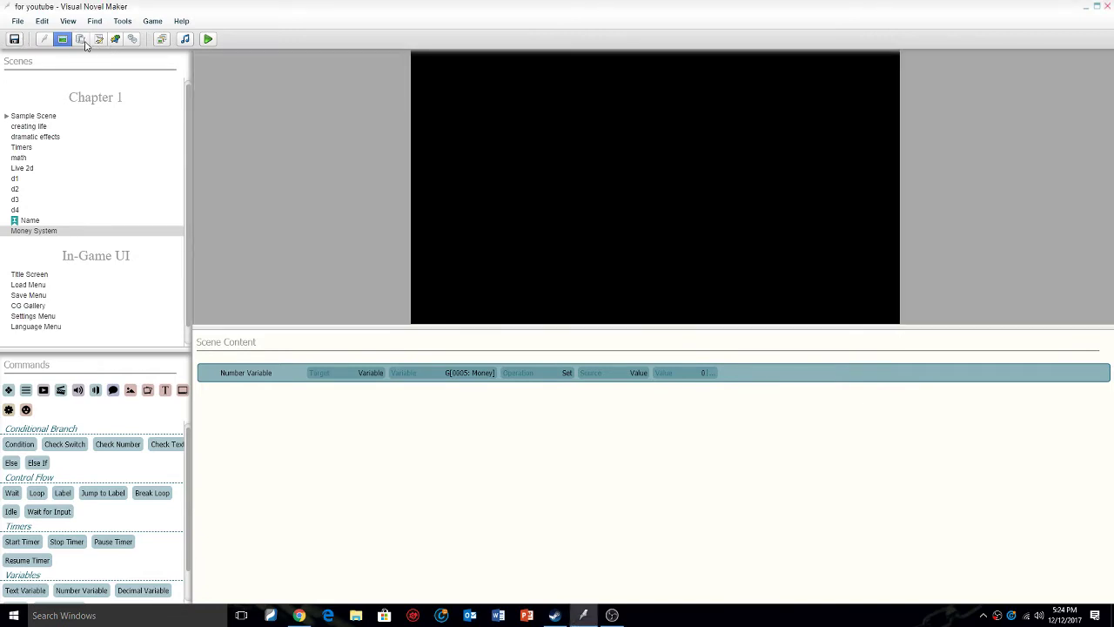
click(81, 39)
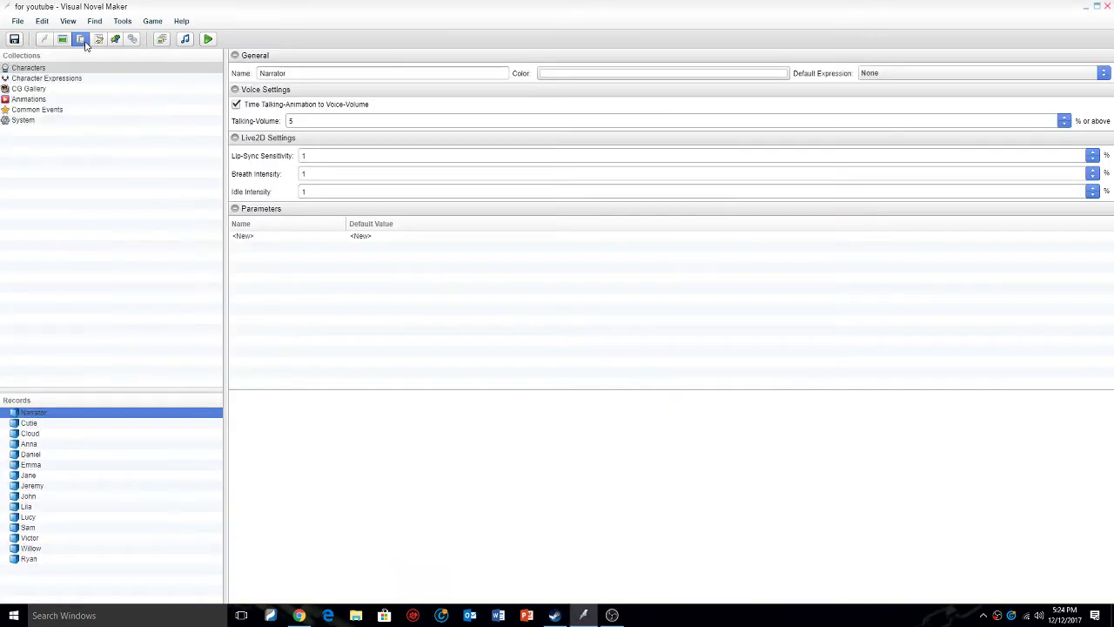
Import the ul_back image into Graphics/Pictures through the Resource Manager.
click(164, 40)
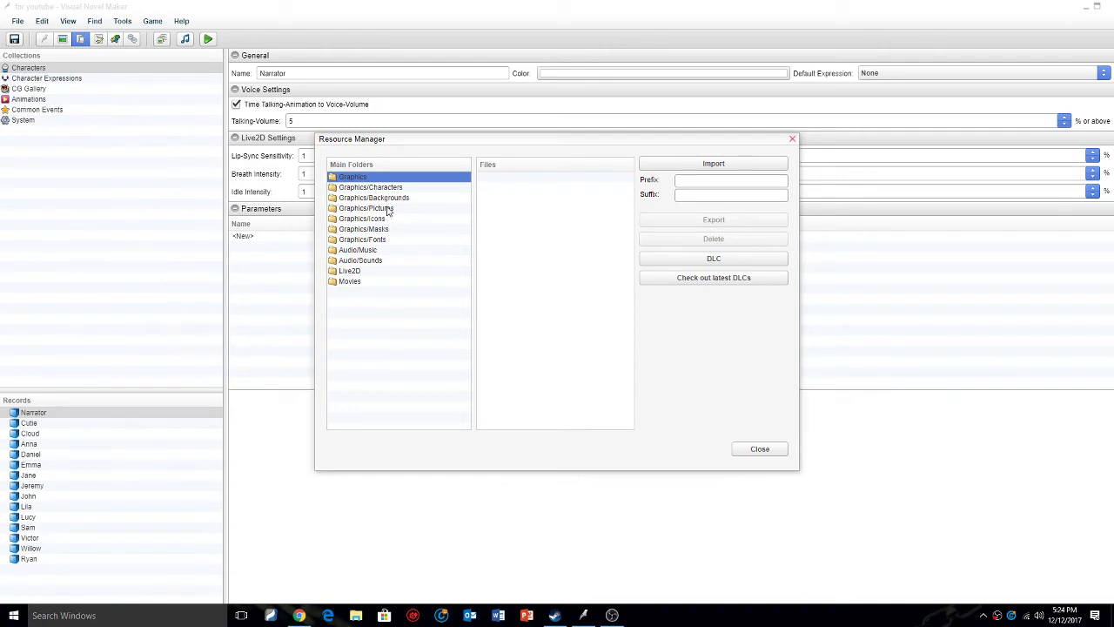
click(389, 209)
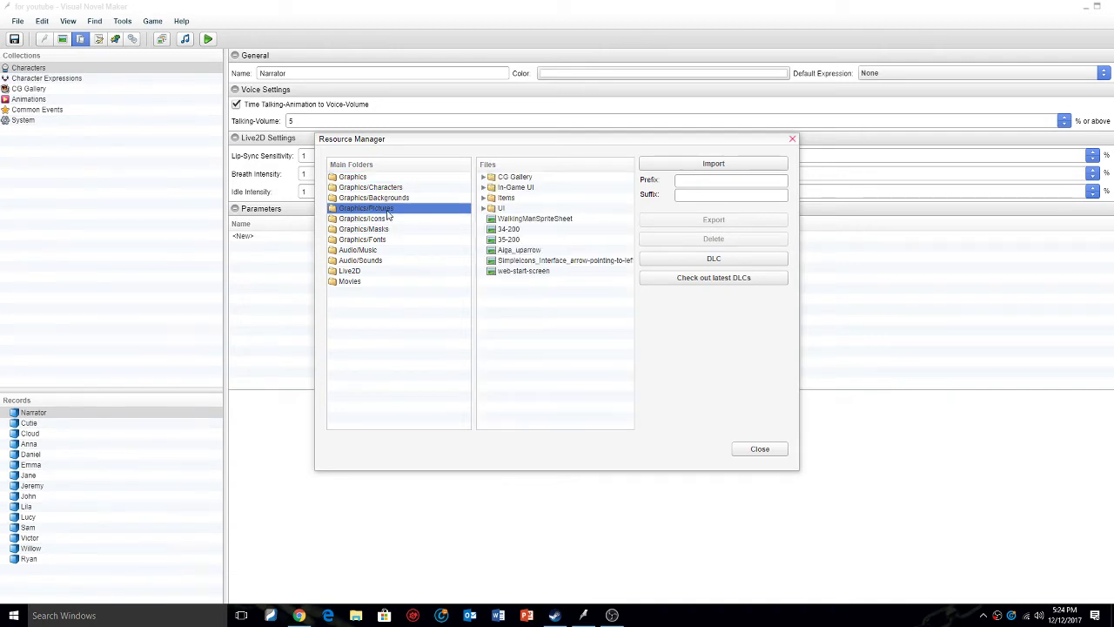
click(715, 165)
double_click(576, 225)
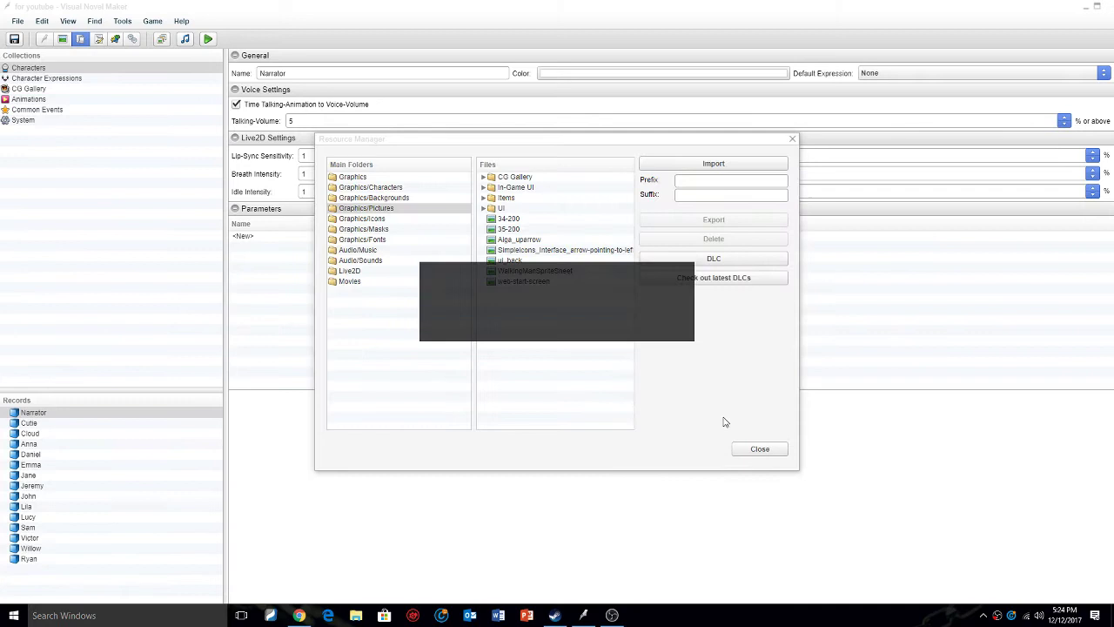
click(760, 449)
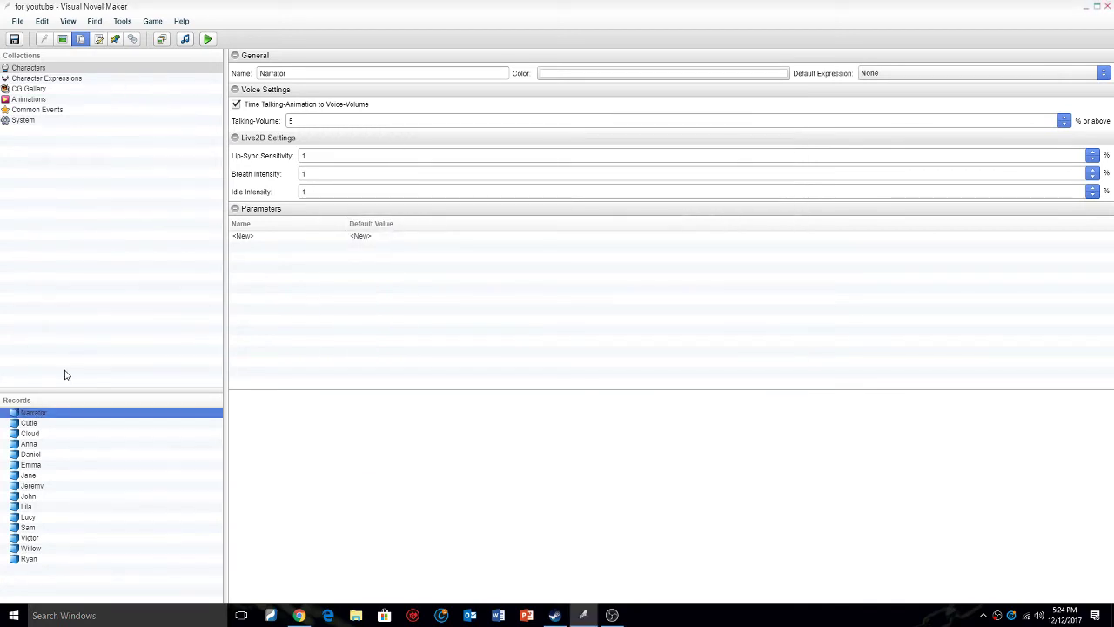
Create a new common event record named Money.
click(32, 109)
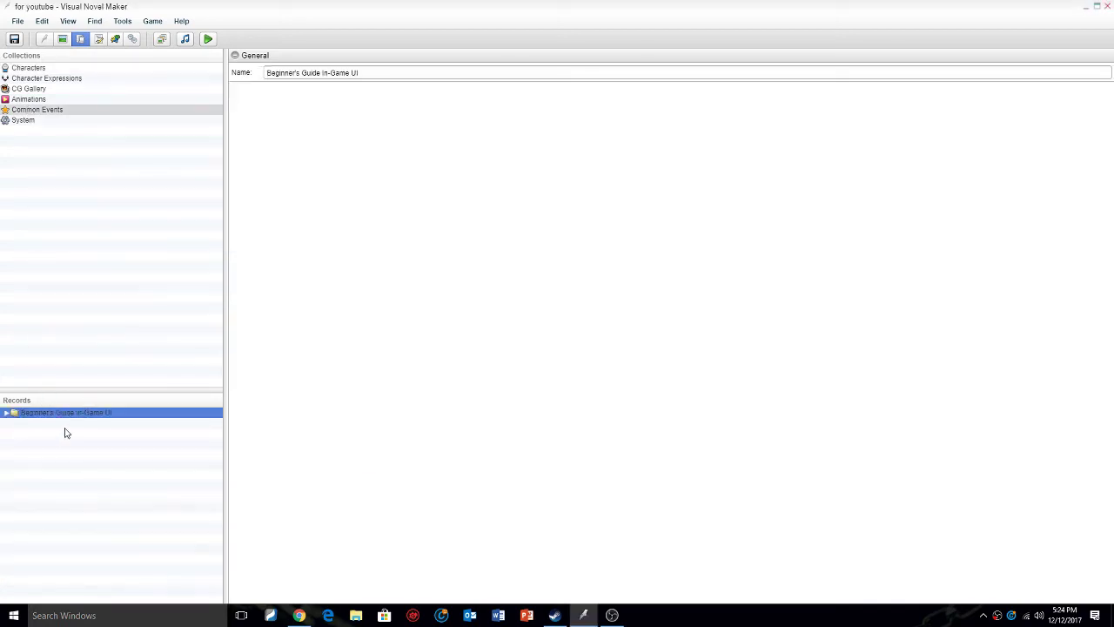
right_click(60, 420)
click(87, 426)
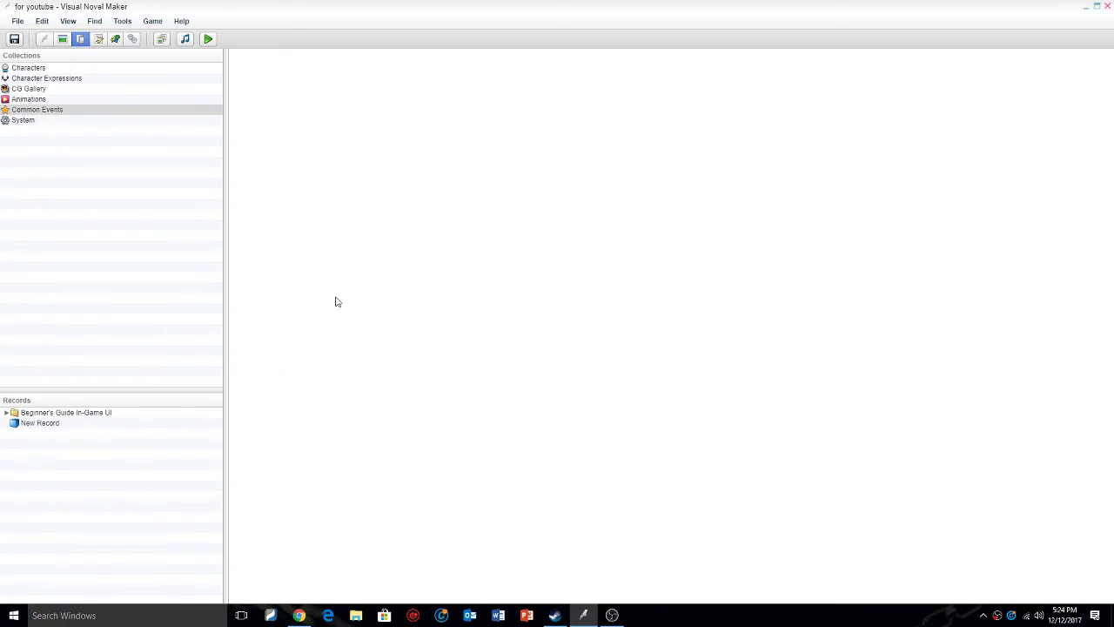
click(58, 427)
triple_click(319, 73)
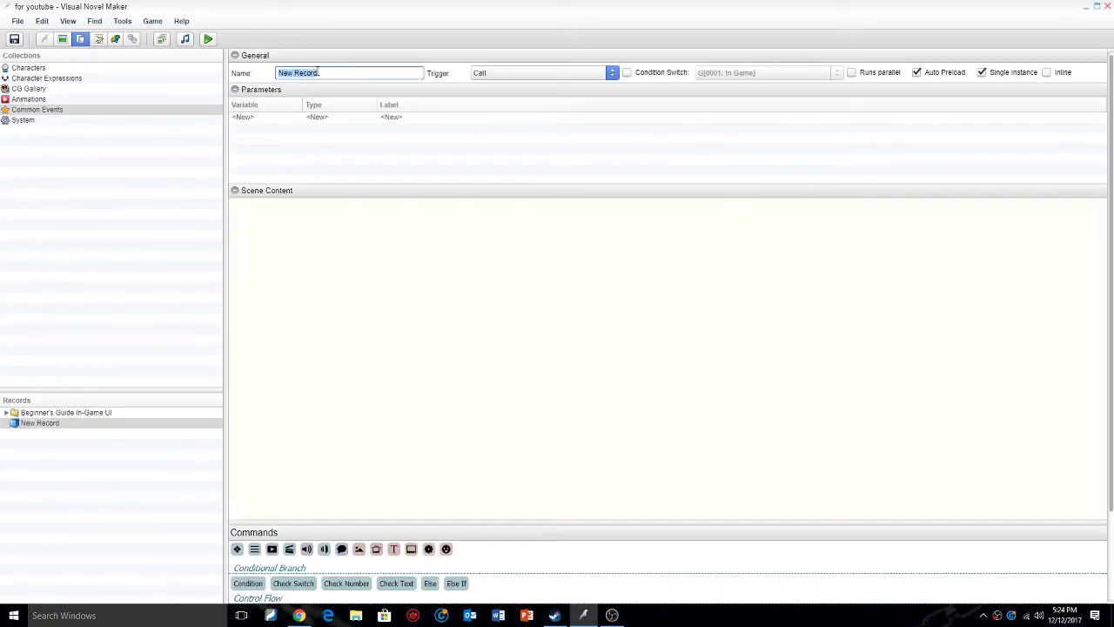
text(Money)
Delete the stray new folder accidentally added to the records list.
click(29, 435)
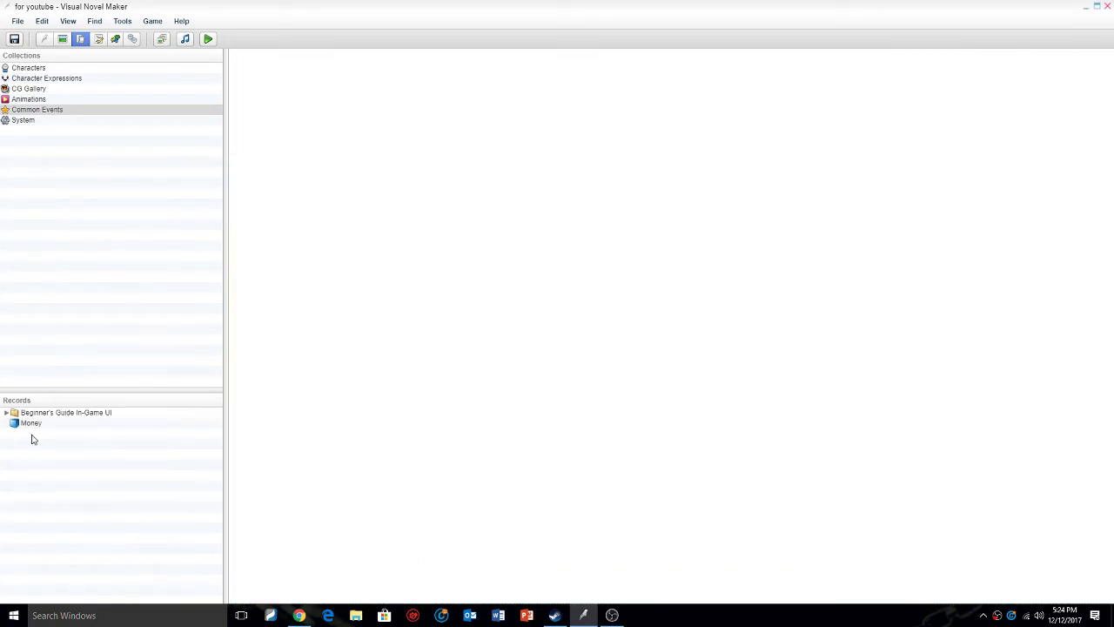
right_click(31, 435)
click(26, 444)
right_click(27, 438)
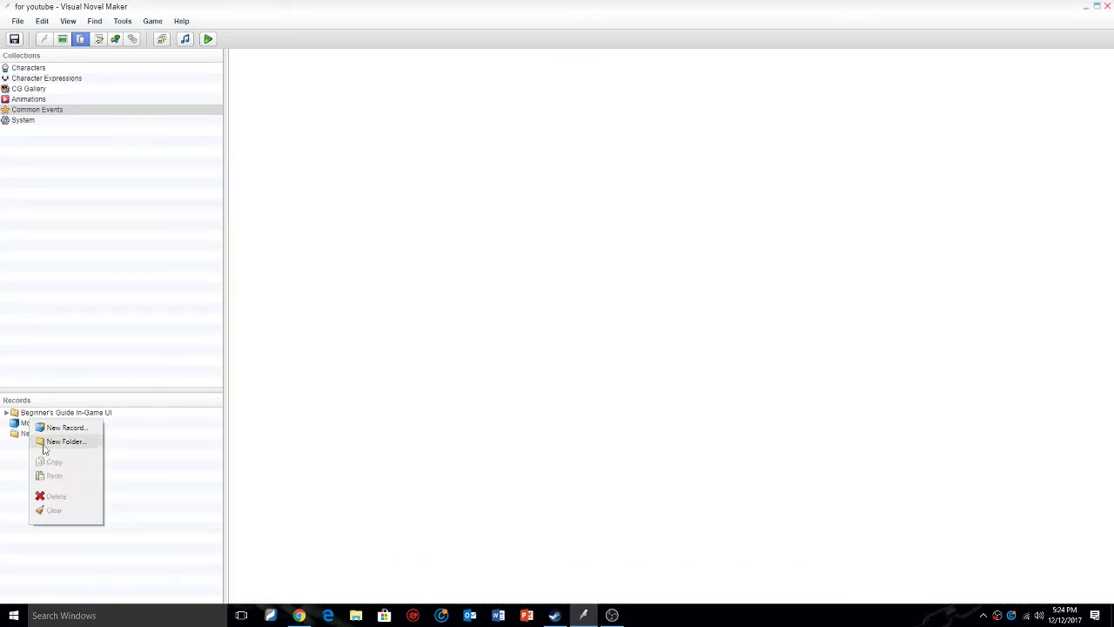
click(12, 438)
click(18, 433)
right_click(18, 433)
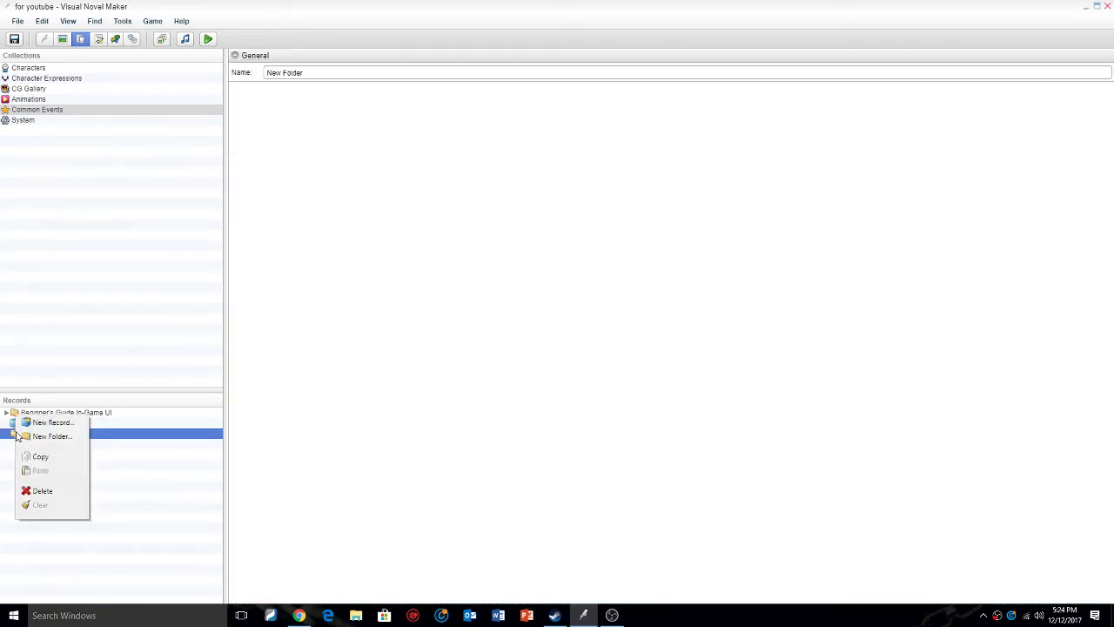
click(46, 490)
Create a second common event record named Erase Money.
right_click(50, 435)
click(80, 424)
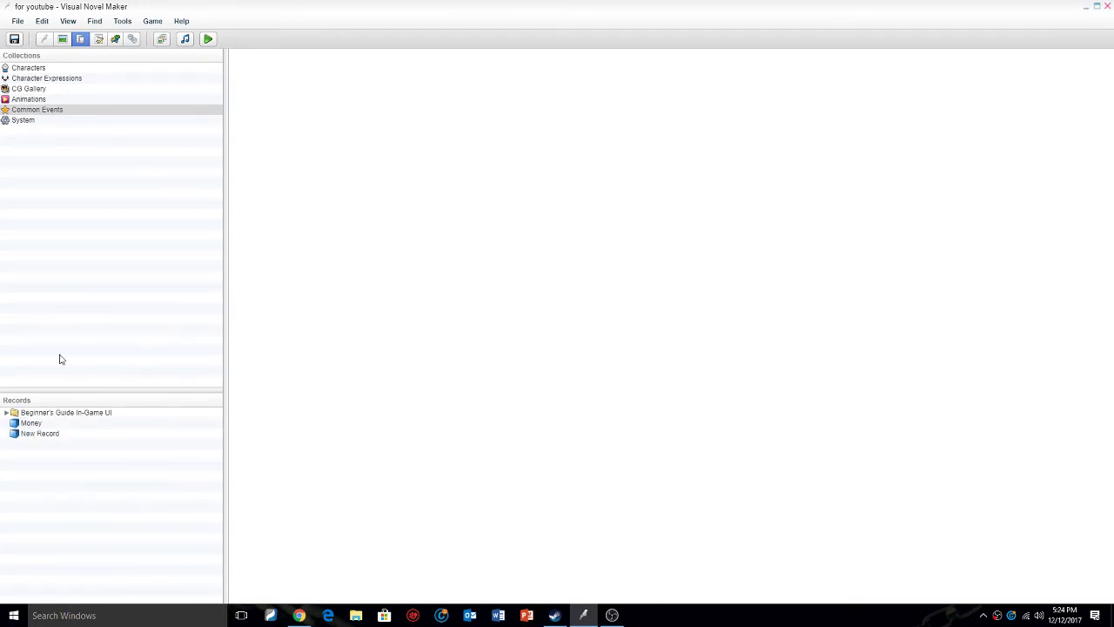
click(48, 437)
click(333, 73)
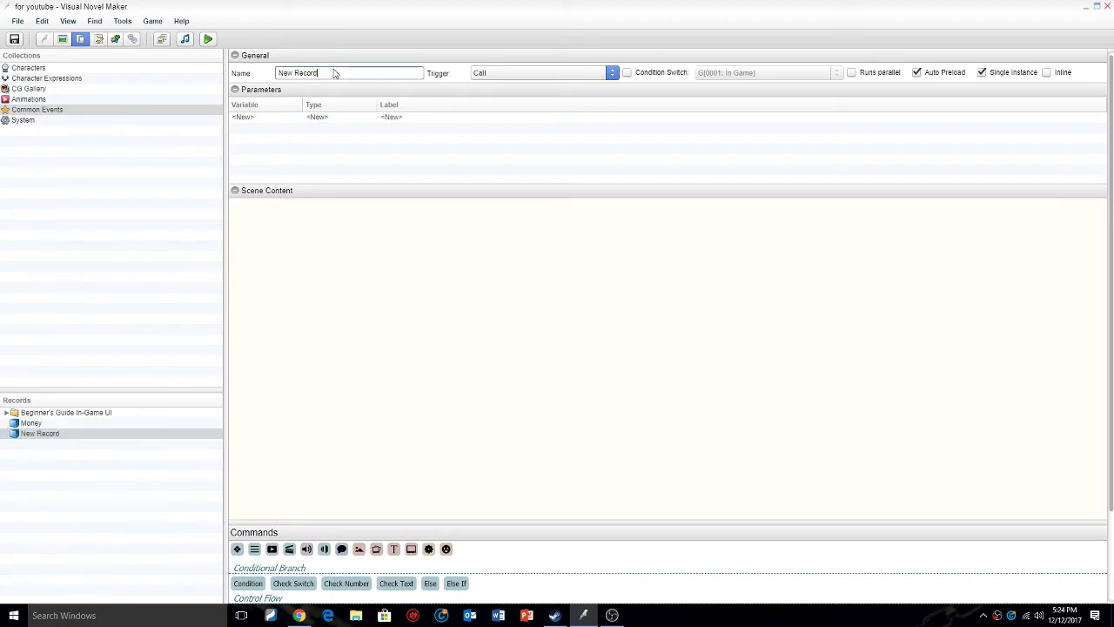
triple_click(333, 73)
text(Erase Money)
click(362, 239)
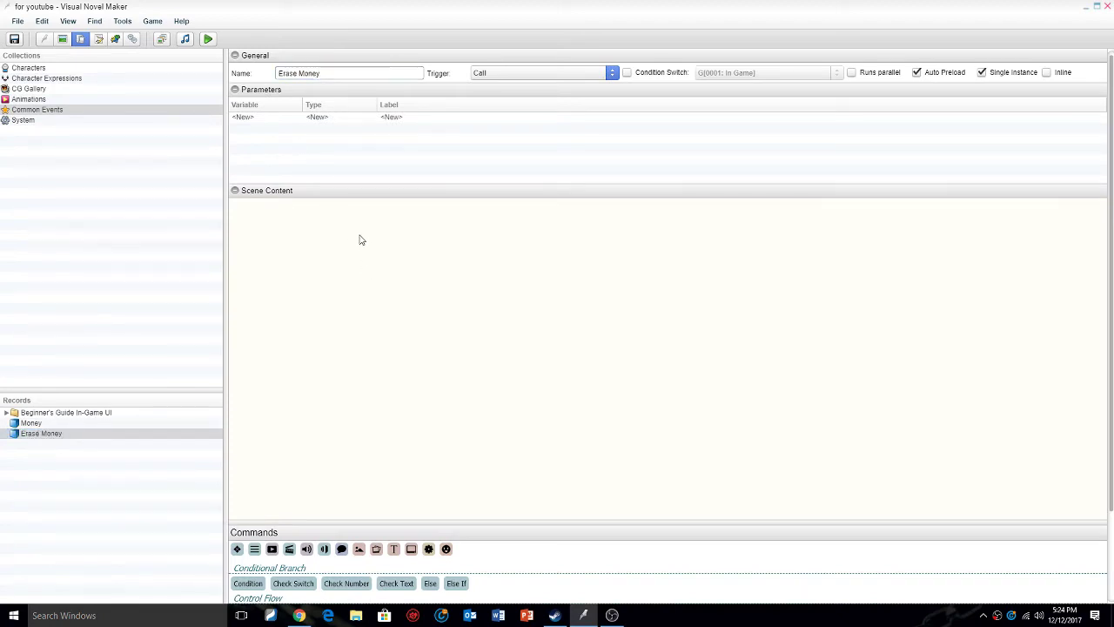
Add Erase Picture and Erase Text commands to the Erase Money event.
click(51, 435)
click(502, 336)
text(sho)
key(BackSpace)
key(BackSpace)
text(era)
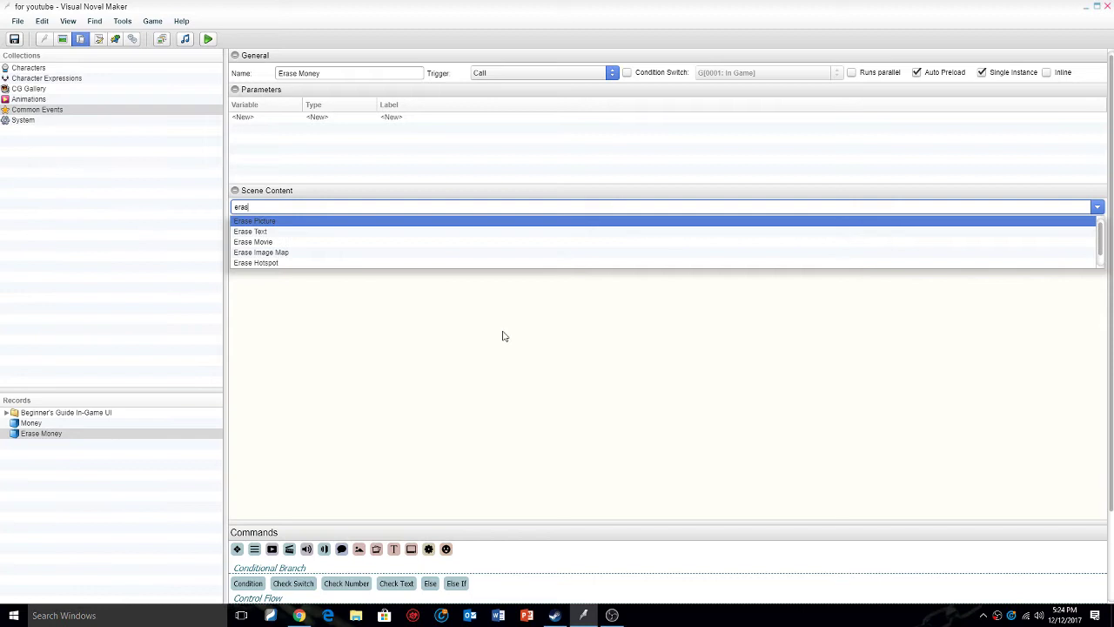
key(Return)
text(erase)
key(Down)
key(Return)
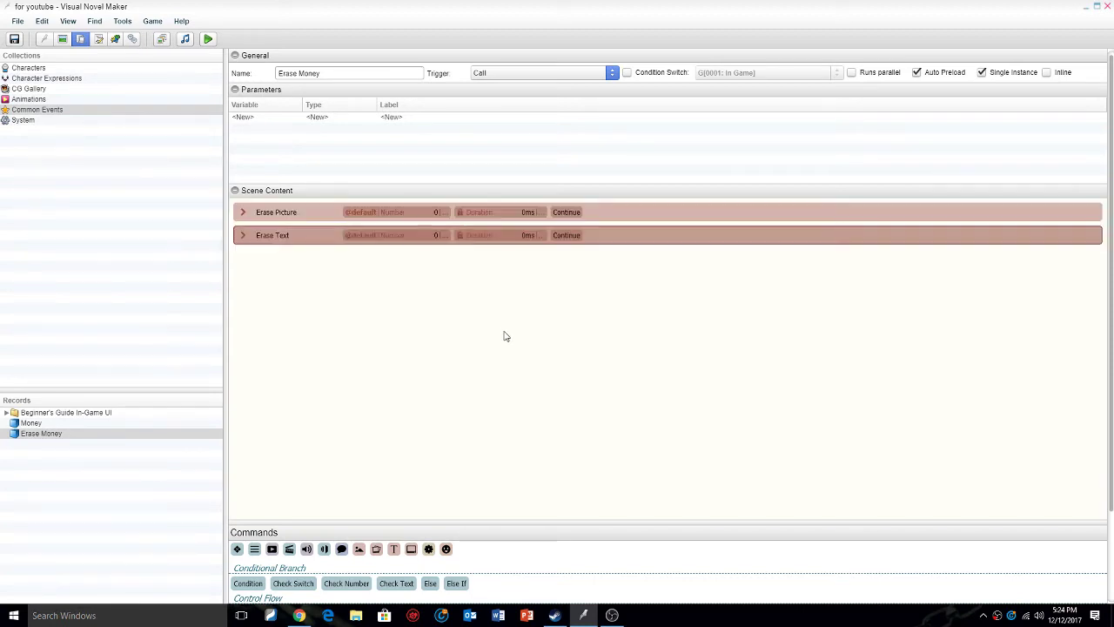
click(300, 216)
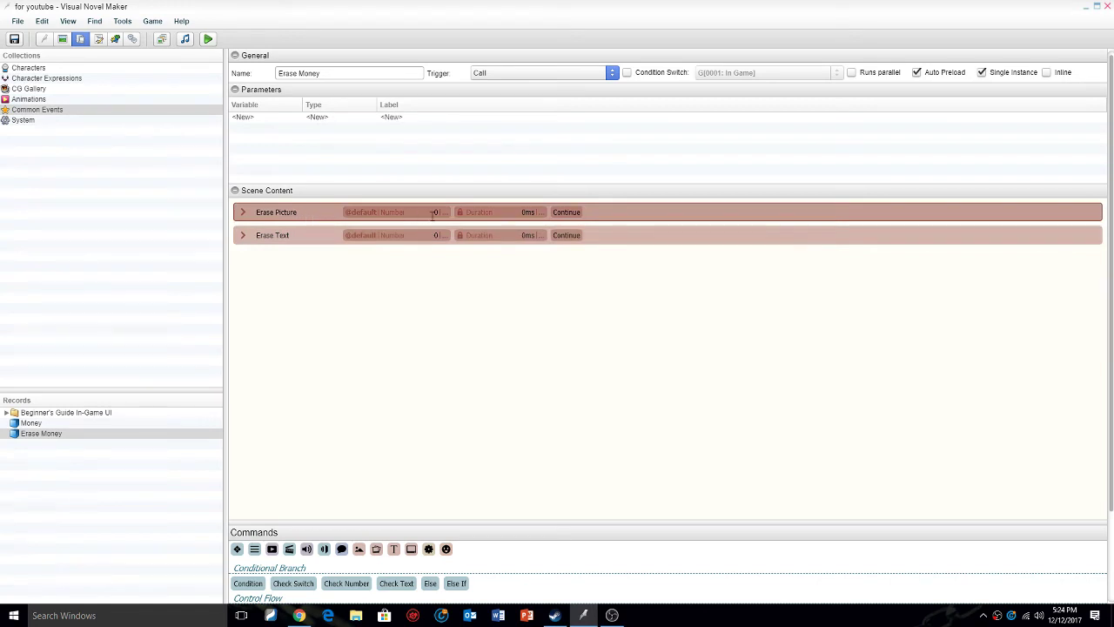
click(330, 237)
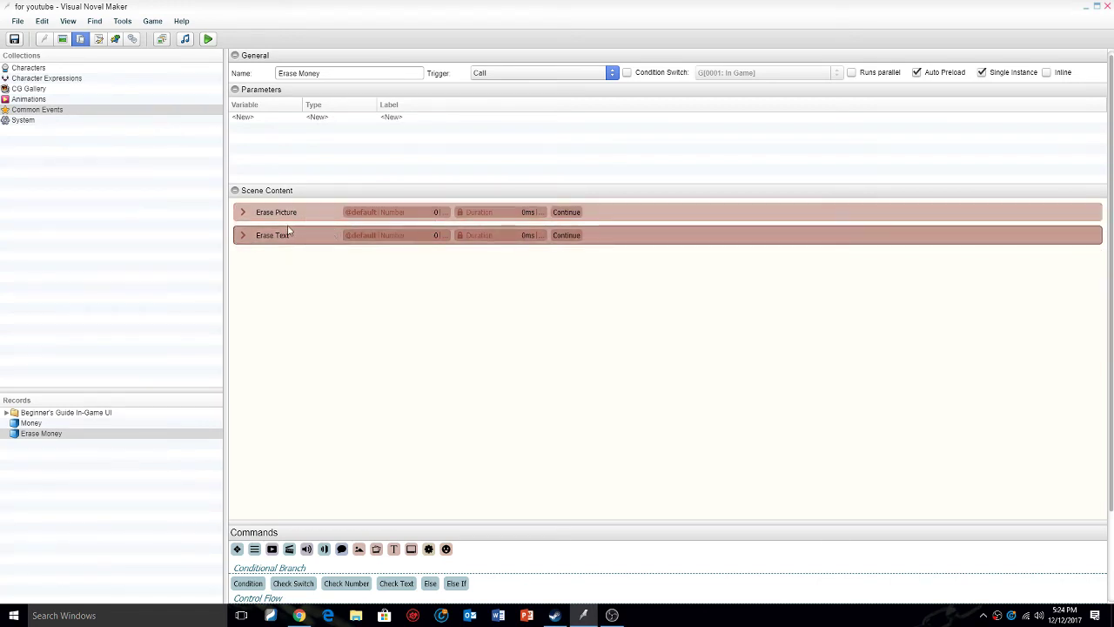
click(48, 423)
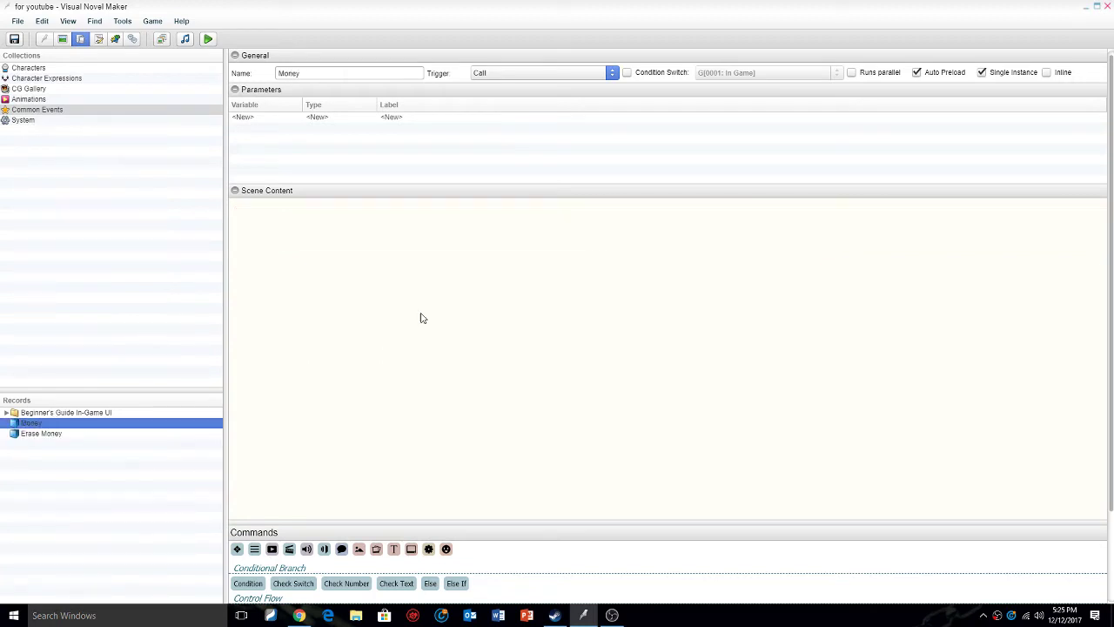
Add a Show Picture command to the Money event using the ul_back image.
click(441, 292)
text(sh)
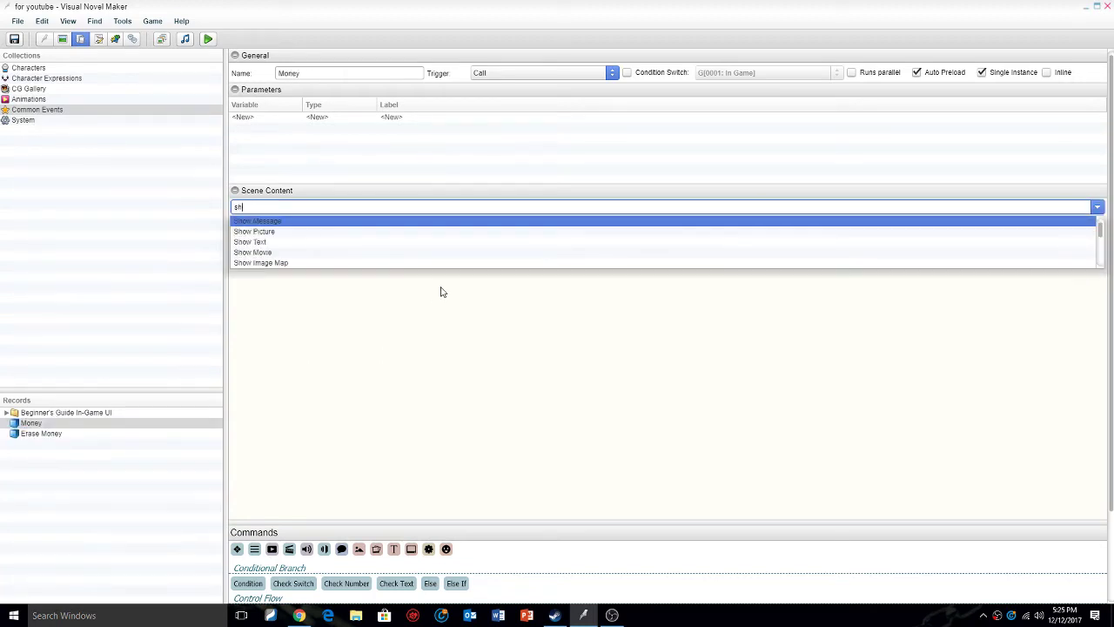
key(Return)
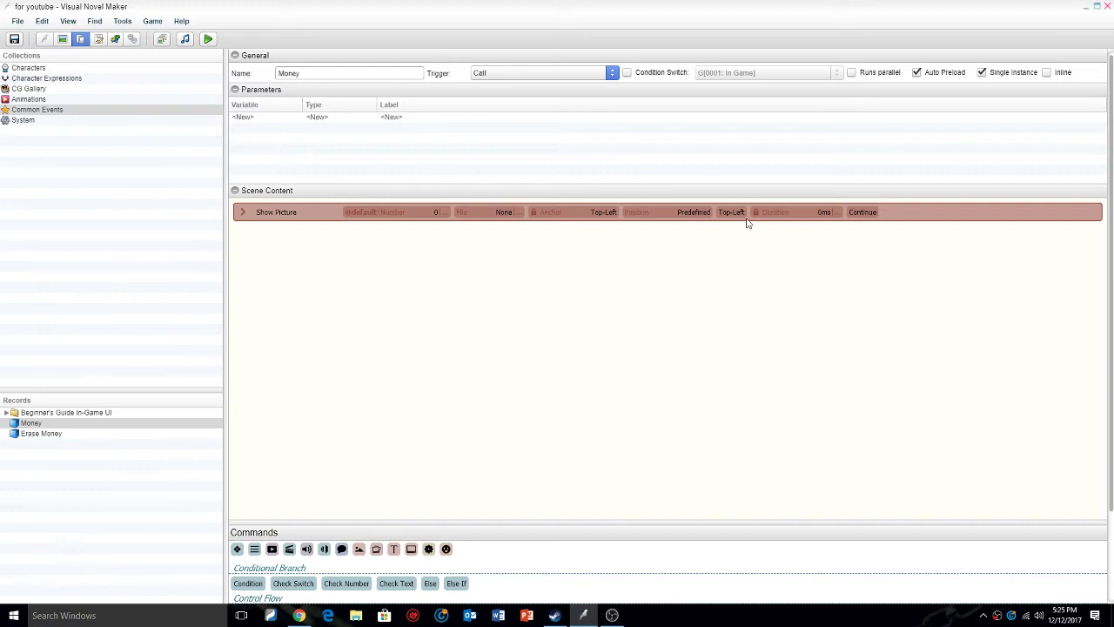
click(437, 212)
click(501, 213)
click(414, 289)
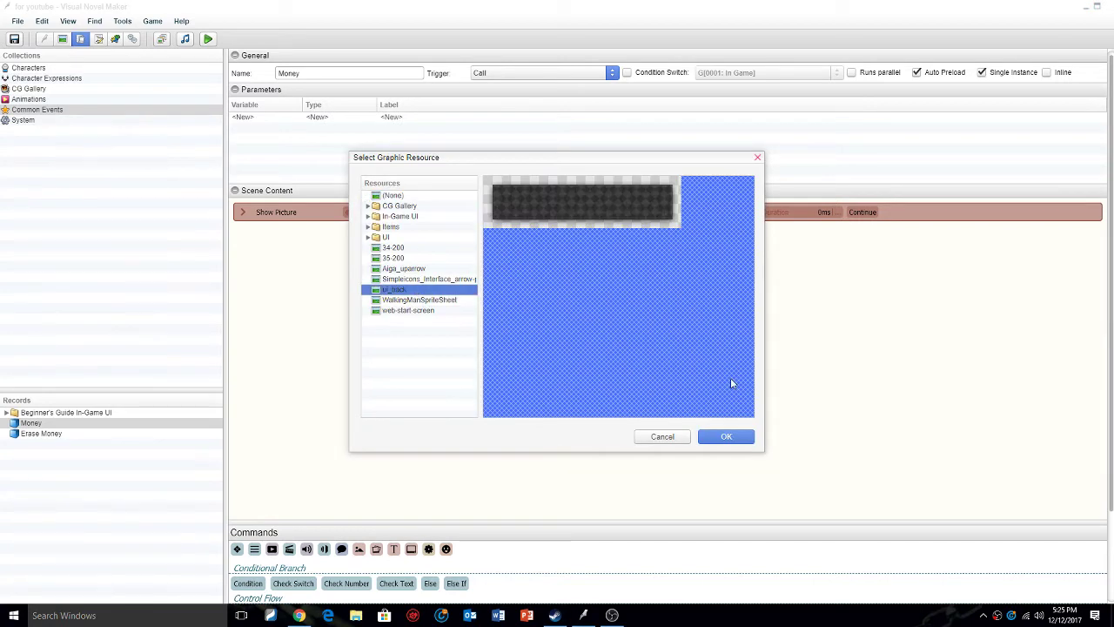
click(726, 436)
Place the picture at direct position 944, -11 and add a Show Text command.
click(689, 218)
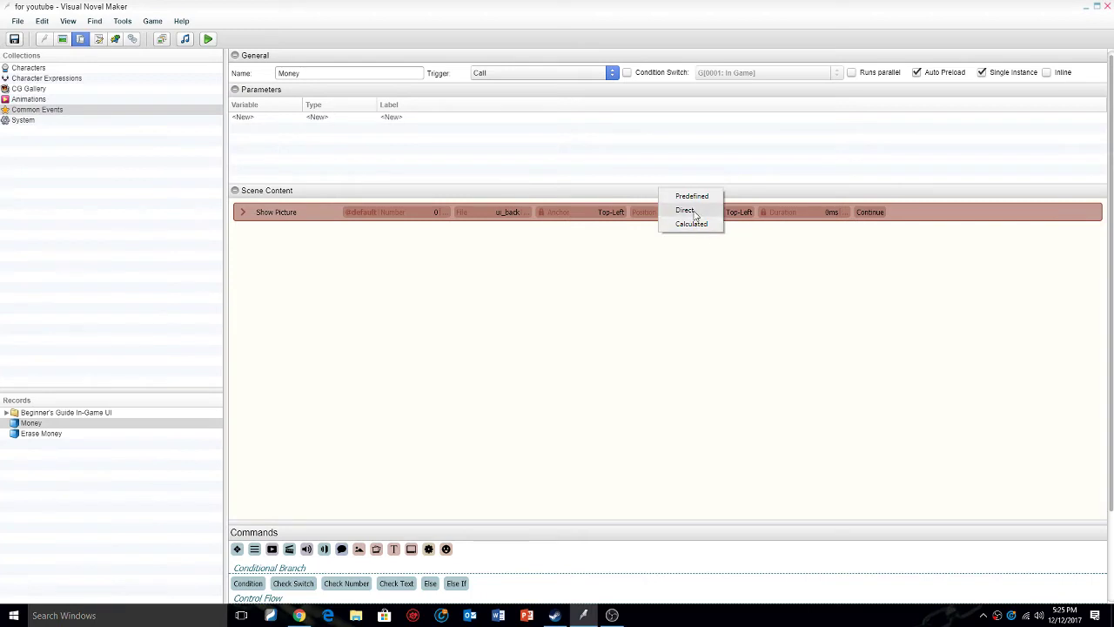
click(685, 210)
click(728, 215)
drag(301, 107, 868, 123)
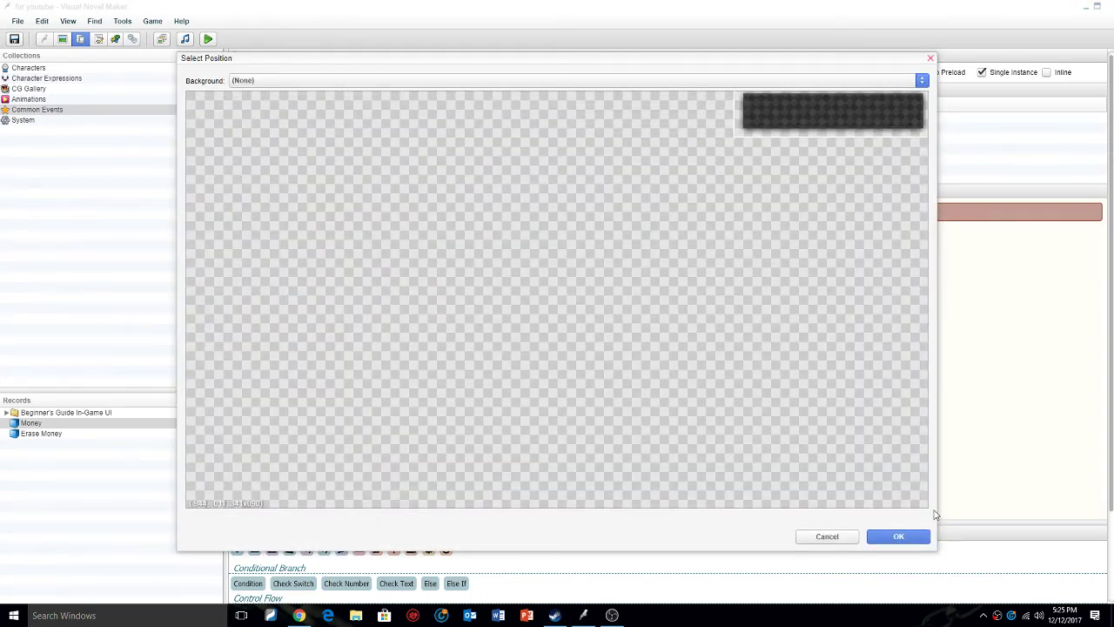
click(913, 535)
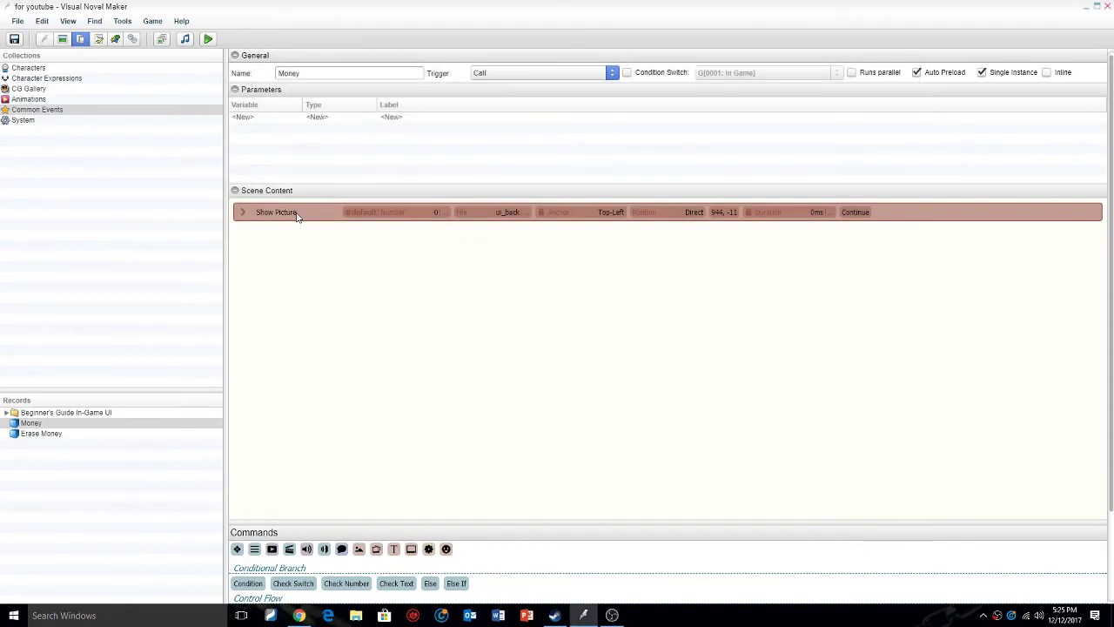
text(show)
key(Down)
key(Down)
key(Return)
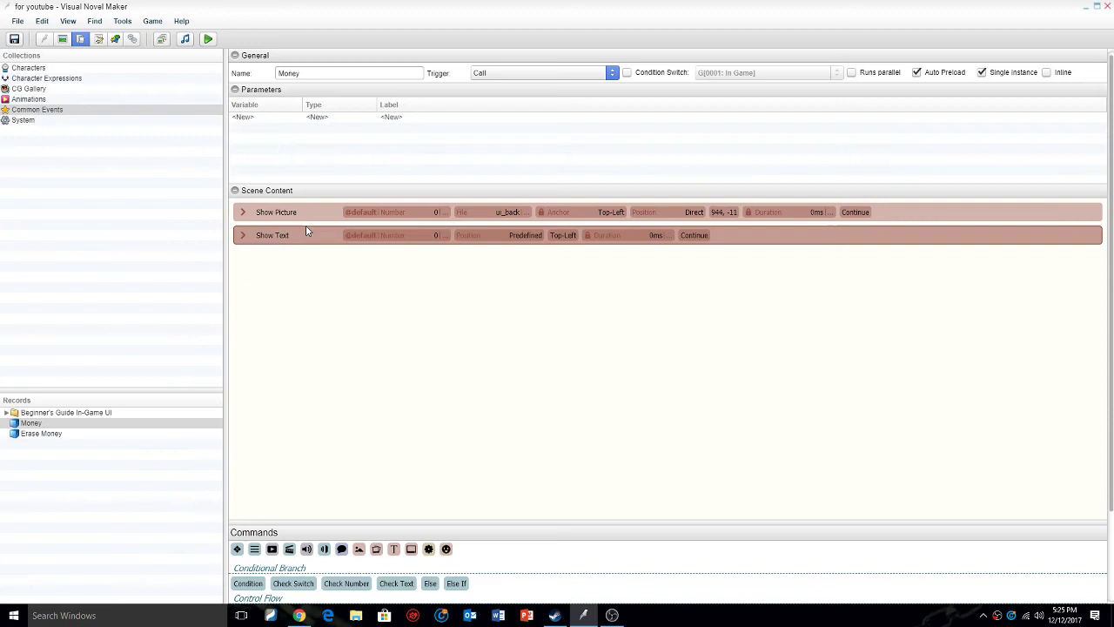
Set the Show Text message to "Money {GN:05} $".
click(244, 236)
click(388, 402)
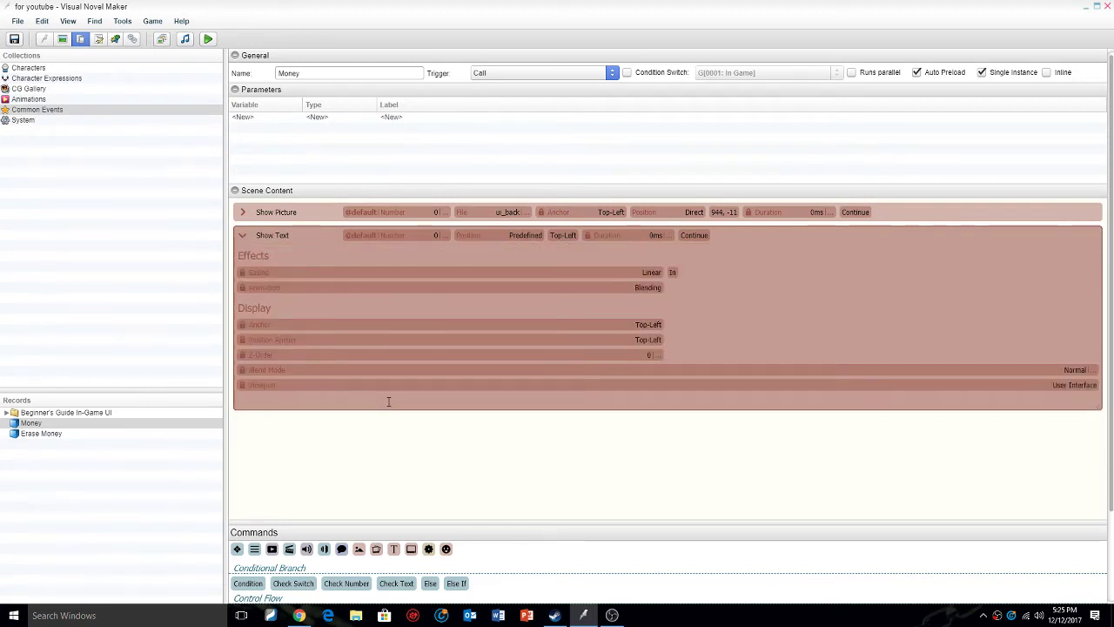
text((GN:05)
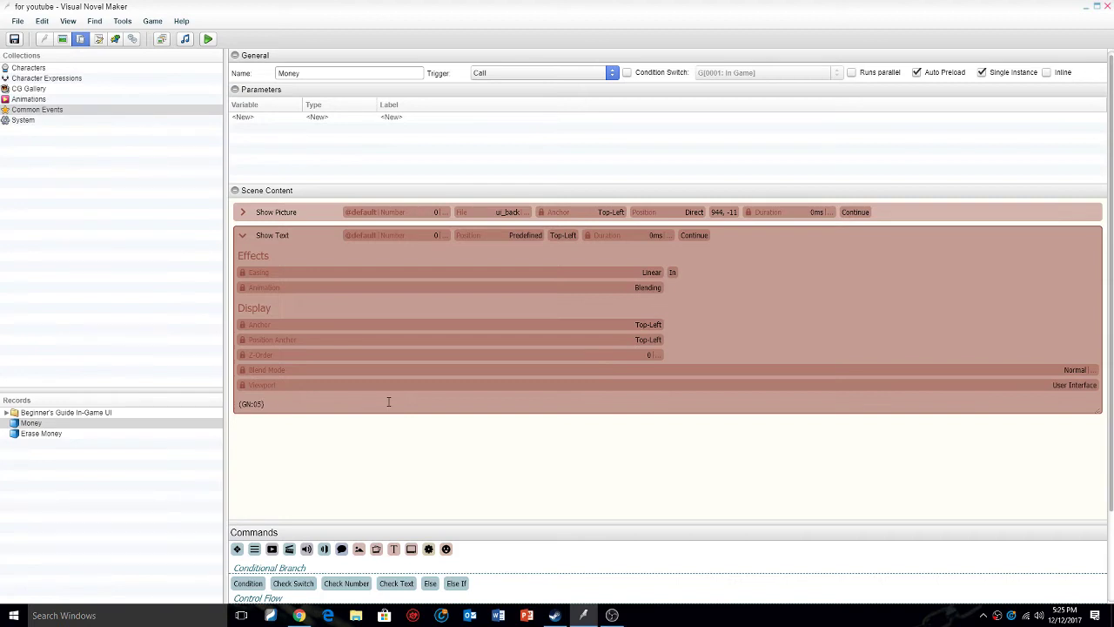
key(Left)
key(Left)
key(Left)
click(267, 404)
key(Home)
text(Money)
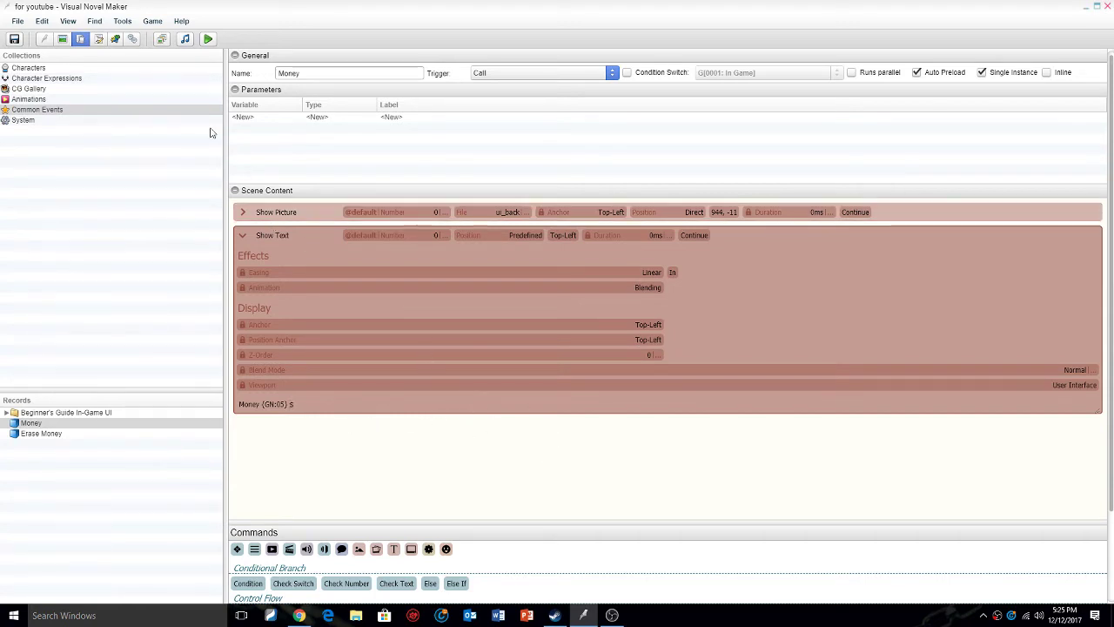
Save the project and go back to the scenes editor.
click(14, 40)
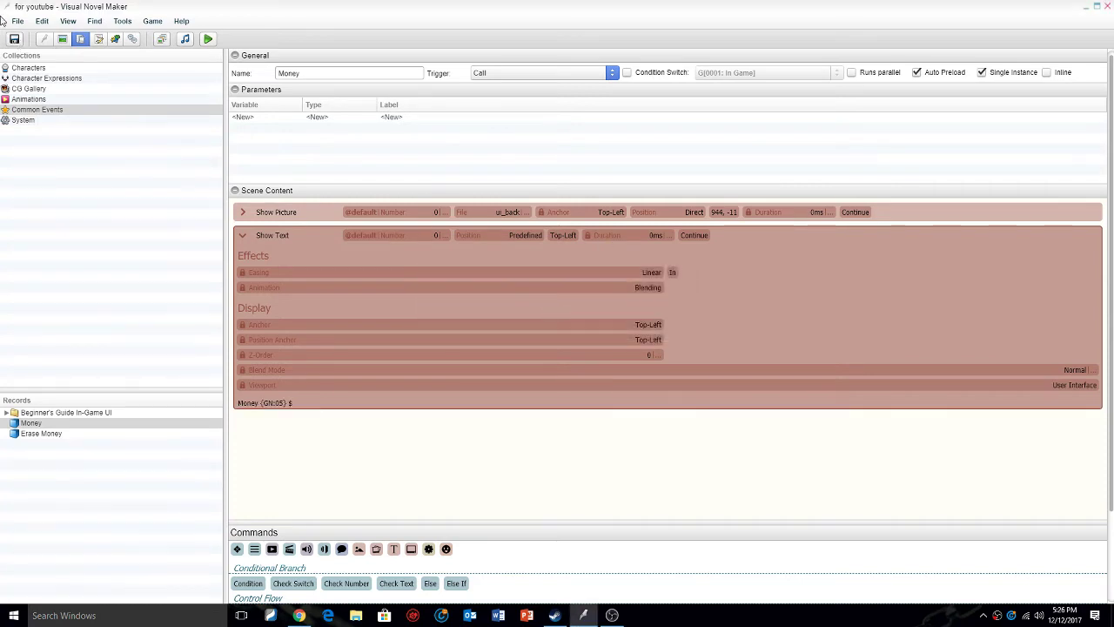
click(13, 39)
click(62, 40)
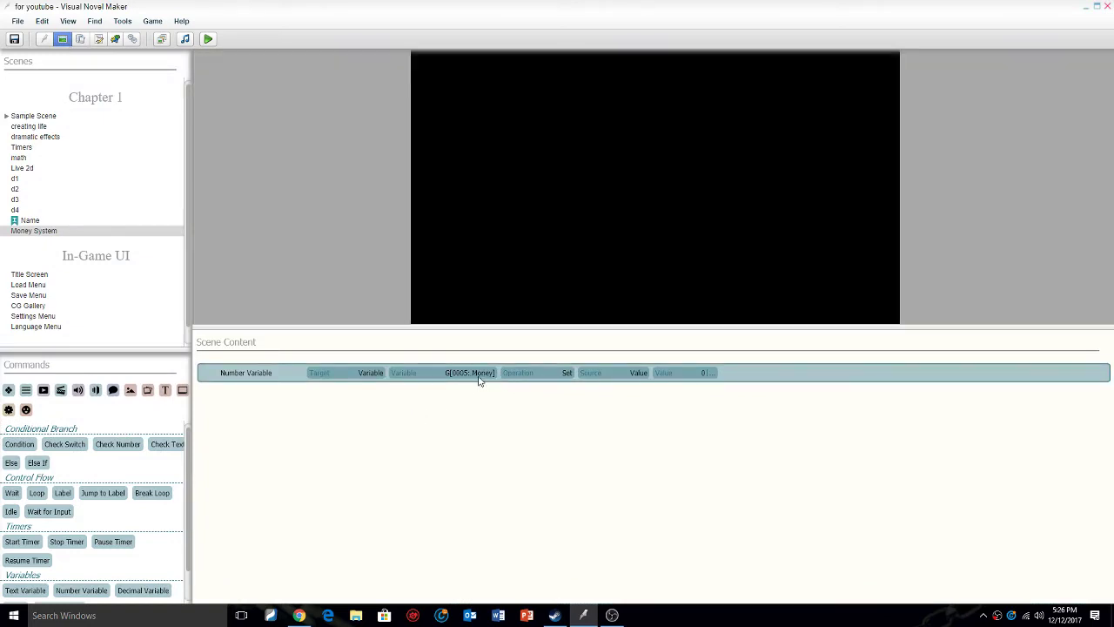
Set Money to 500 and add a Change Background command showing Garden_Night.
click(686, 373)
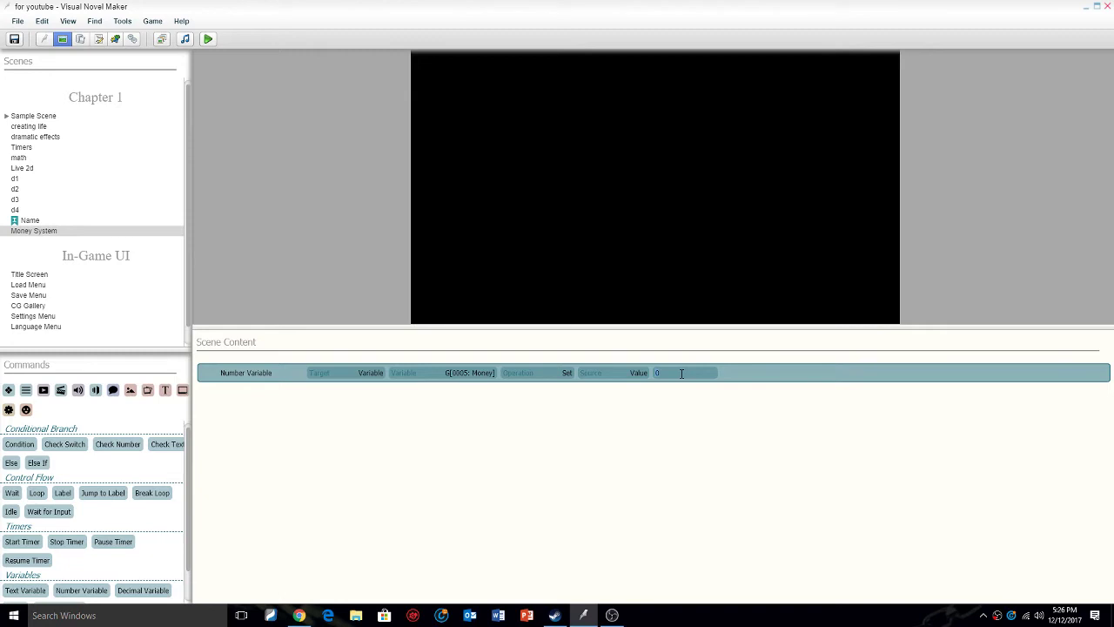
key(Return)
text(chang)
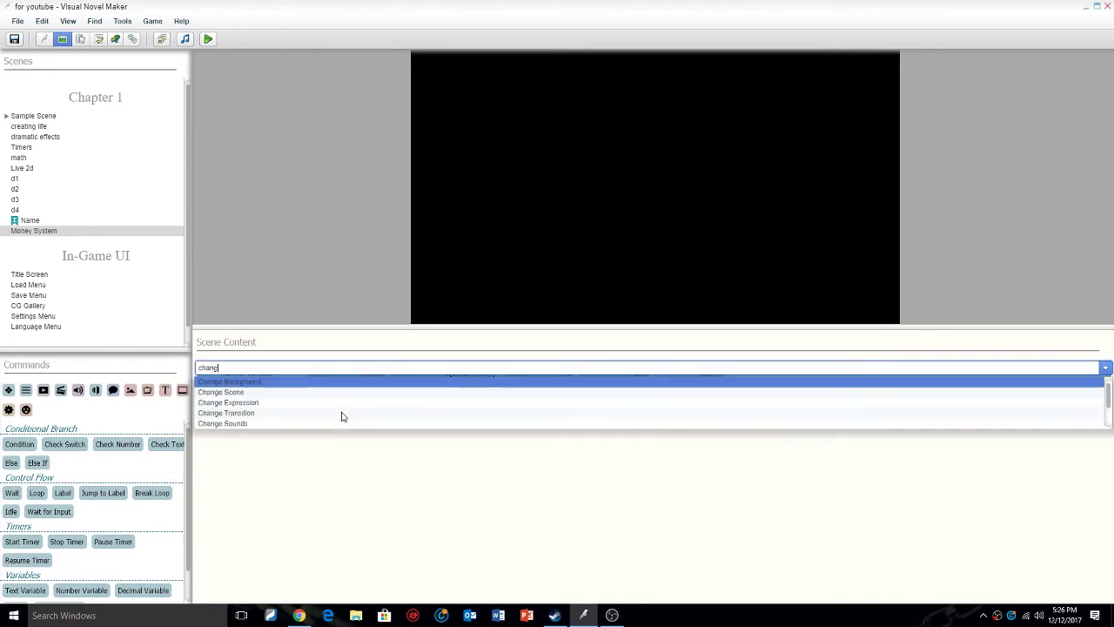
key(Return)
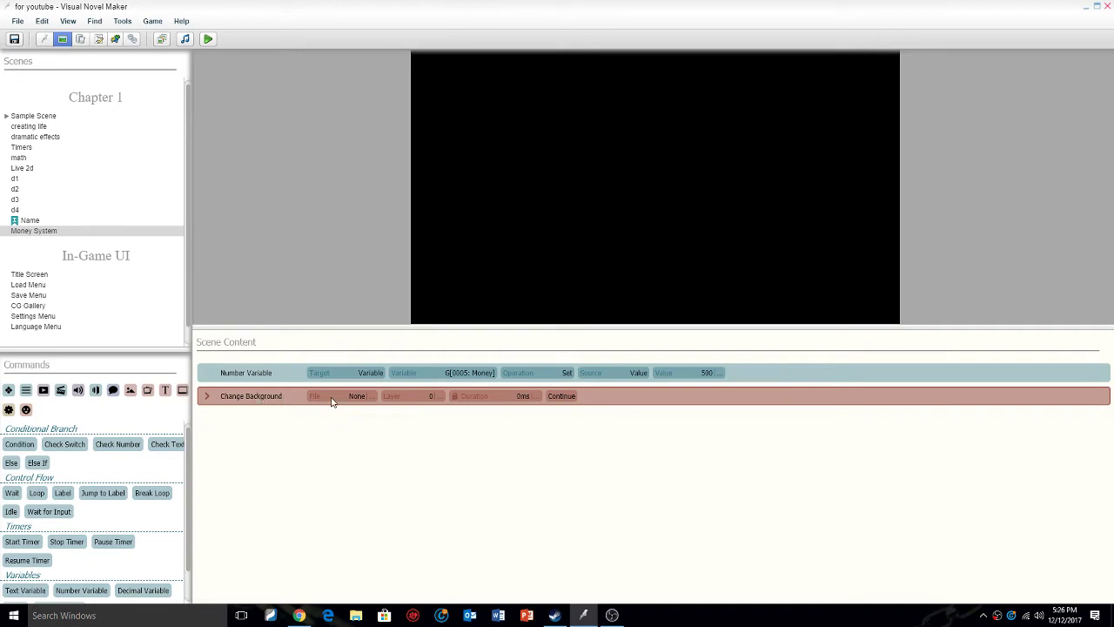
click(348, 397)
click(404, 235)
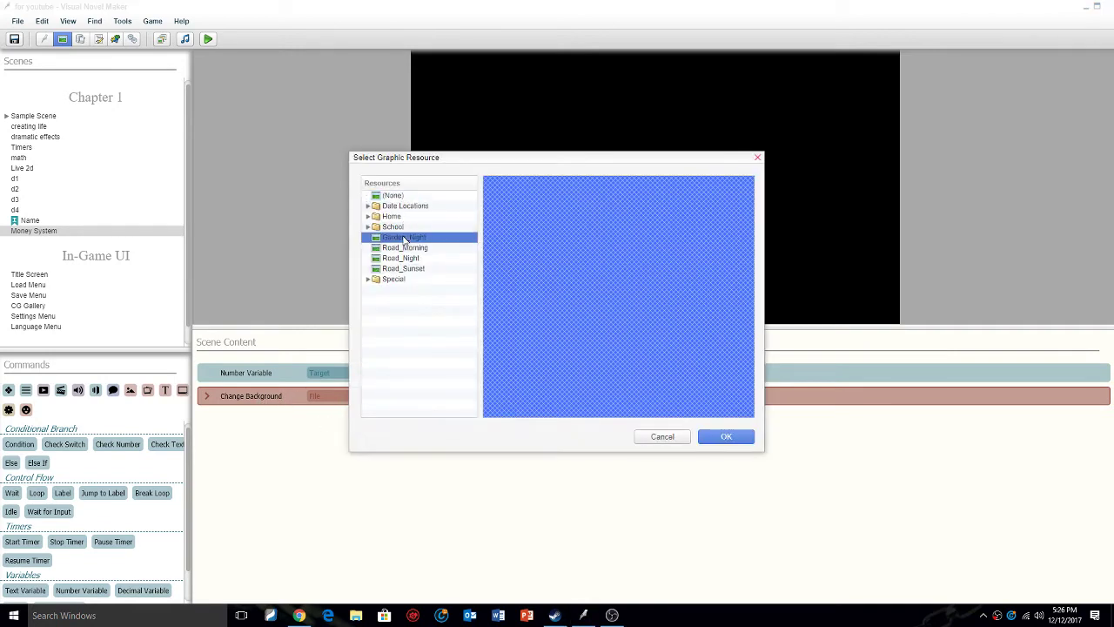
click(718, 442)
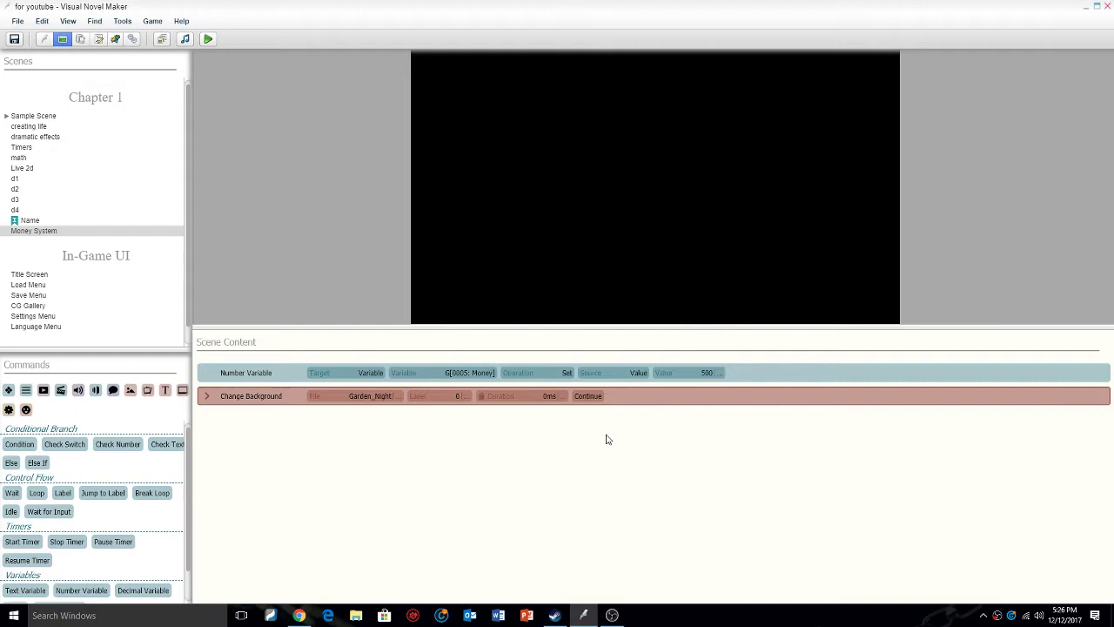
Insert a Join Scene command after the background change.
double_click(403, 427)
text(join)
key(Return)
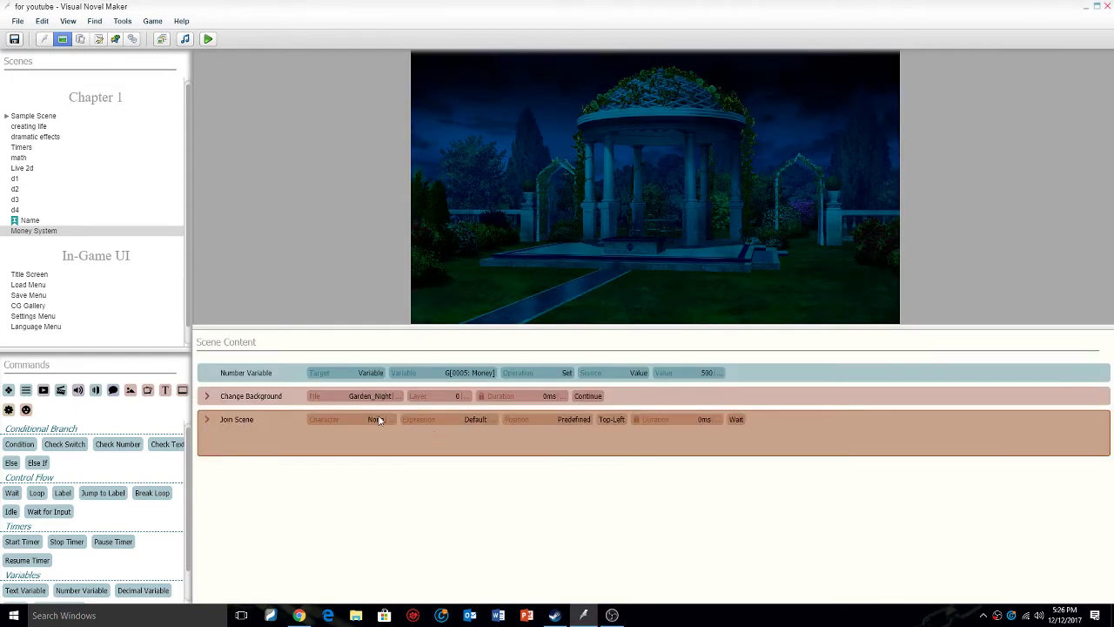
Pick Cloud as the joining character, first trying Ace's Date Happy expression.
click(379, 421)
click(58, 472)
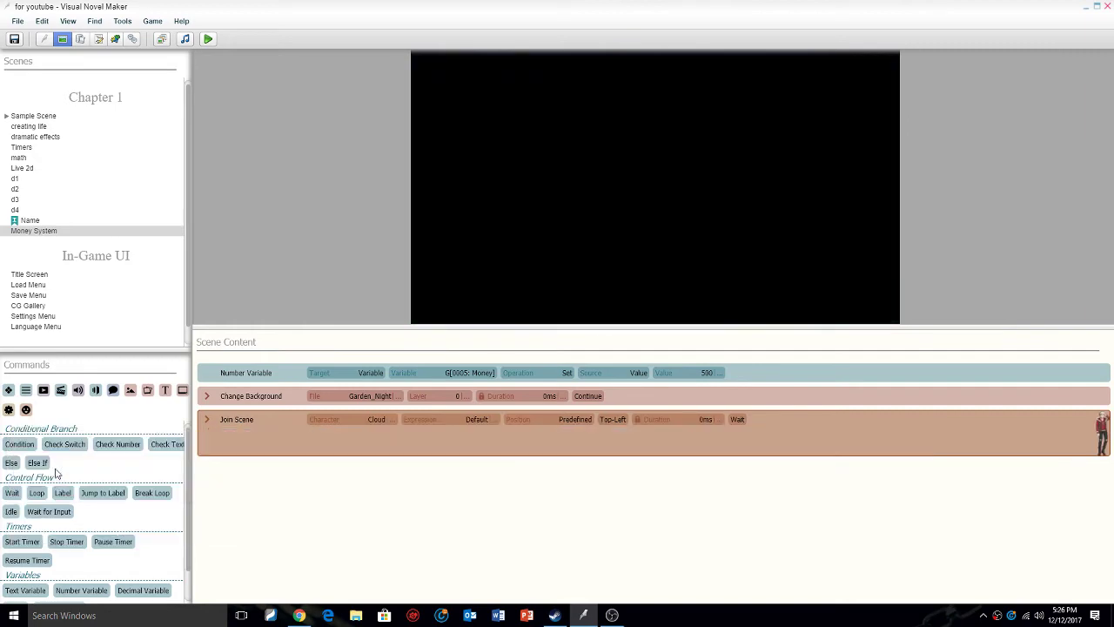
click(476, 420)
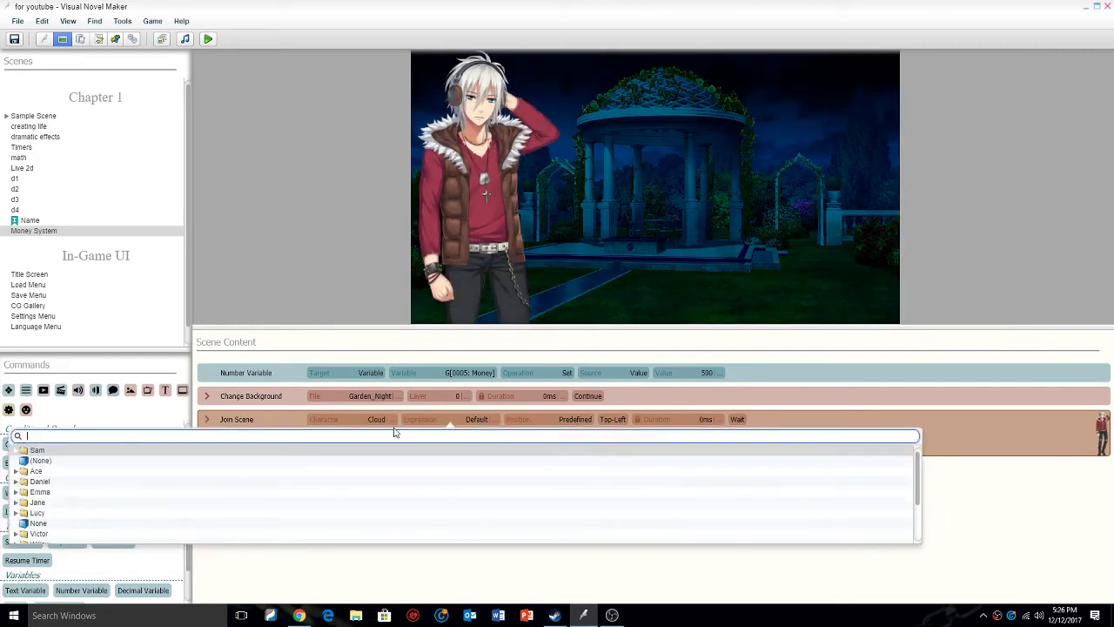
double_click(24, 472)
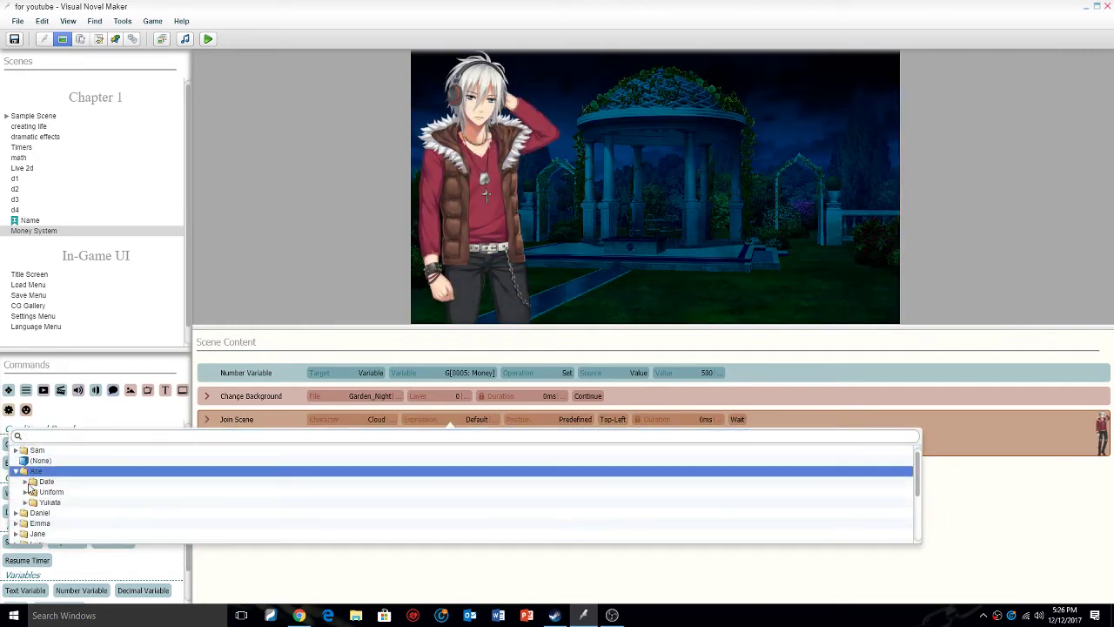
click(26, 482)
click(61, 514)
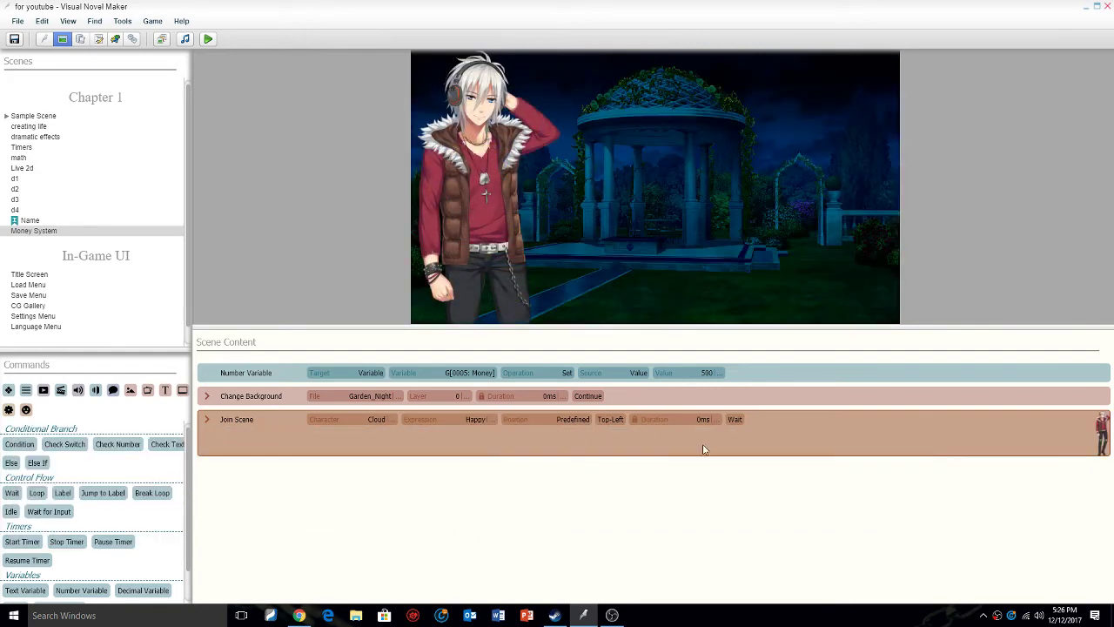
Reselect Cloud and change the joining expression to Normal.
click(382, 425)
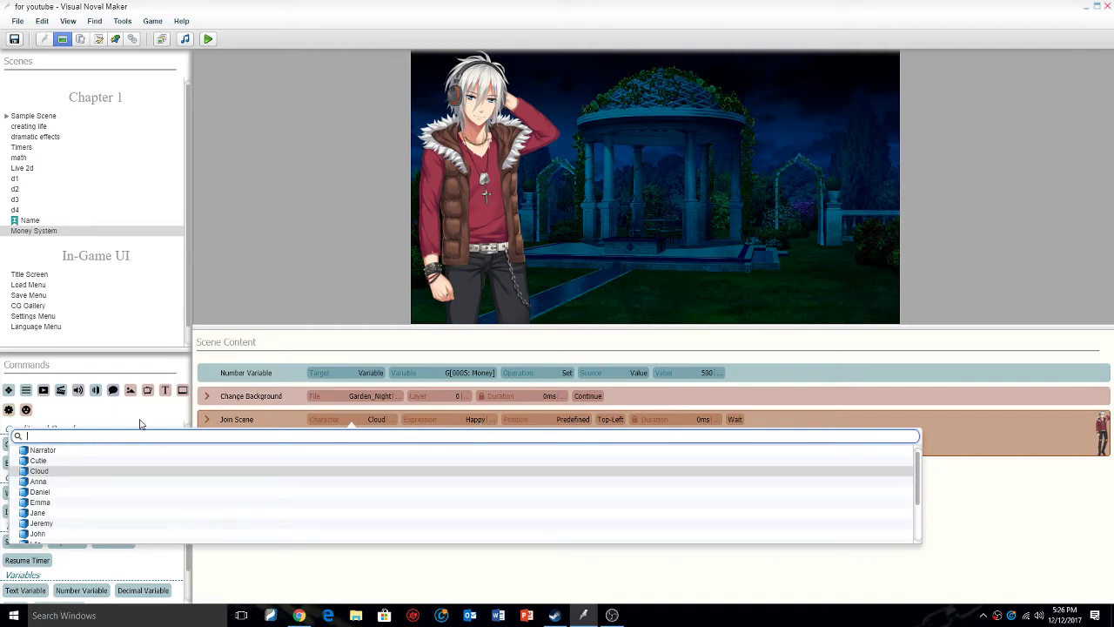
click(79, 473)
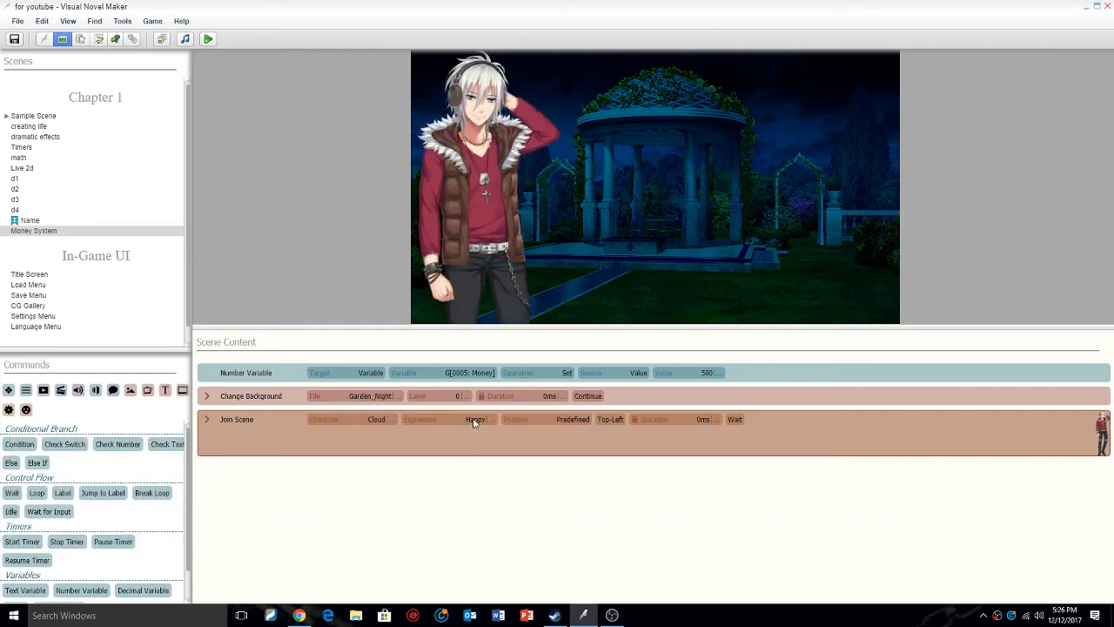
click(409, 422)
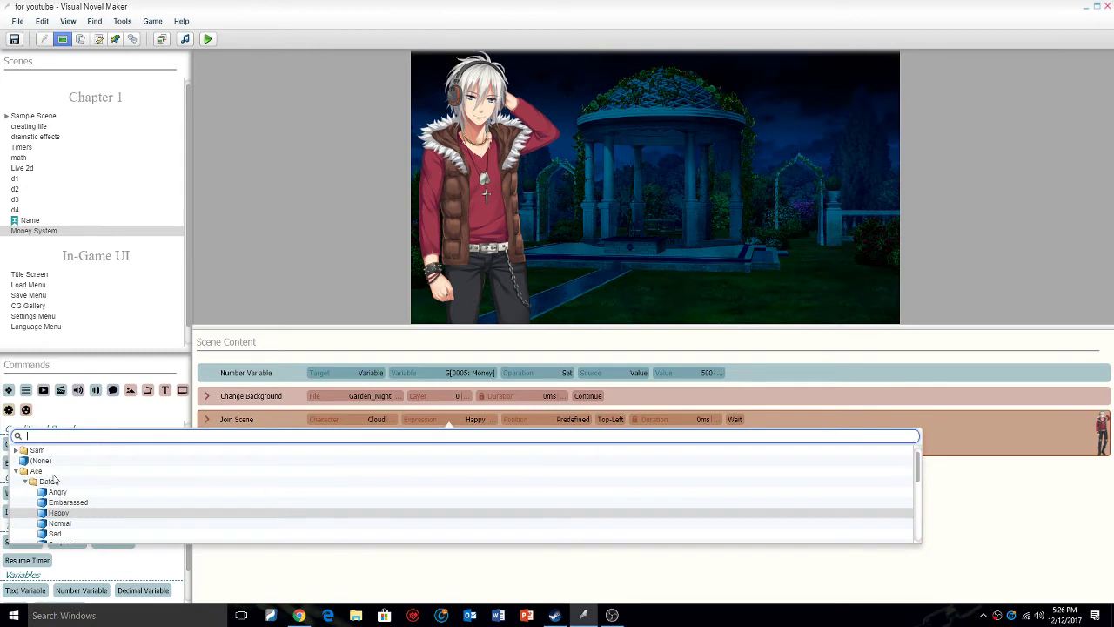
scroll(95, 506, down, 3)
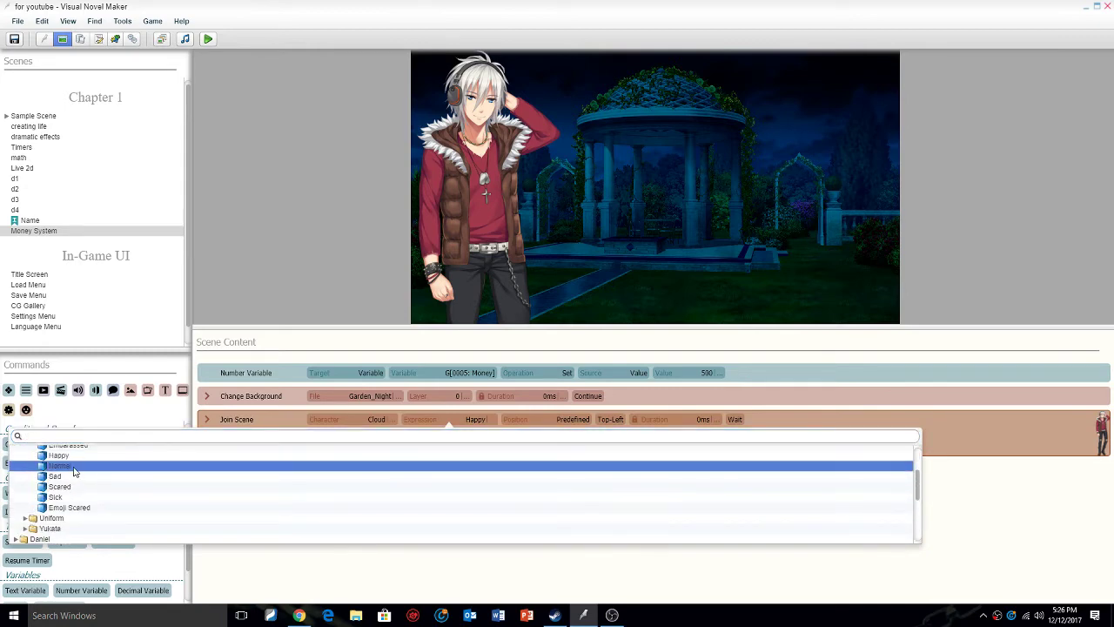
click(71, 467)
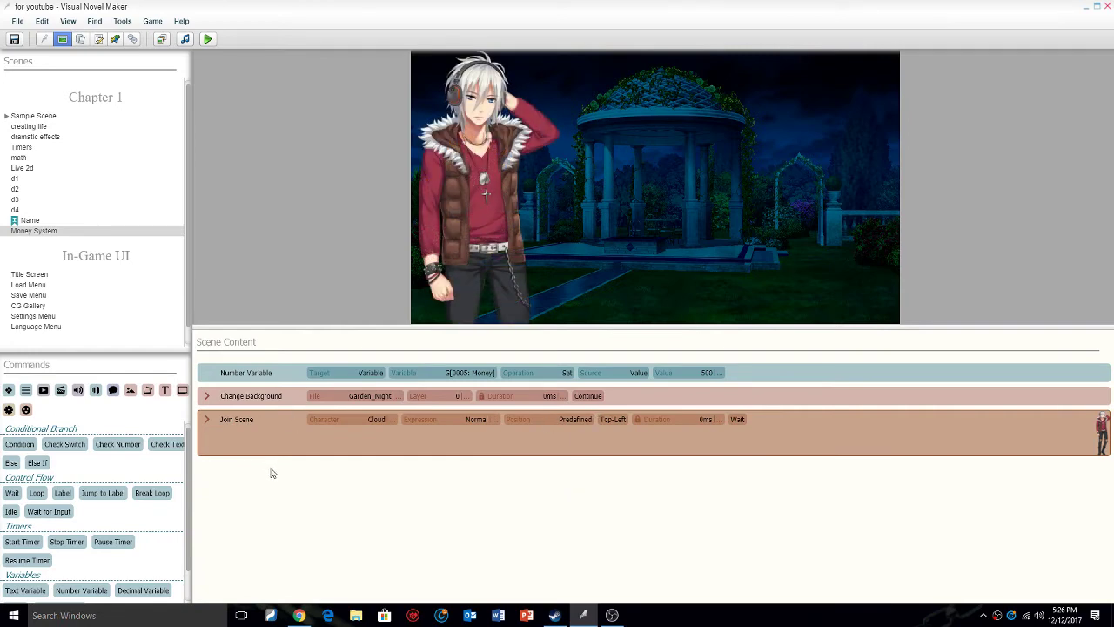
text(sow)
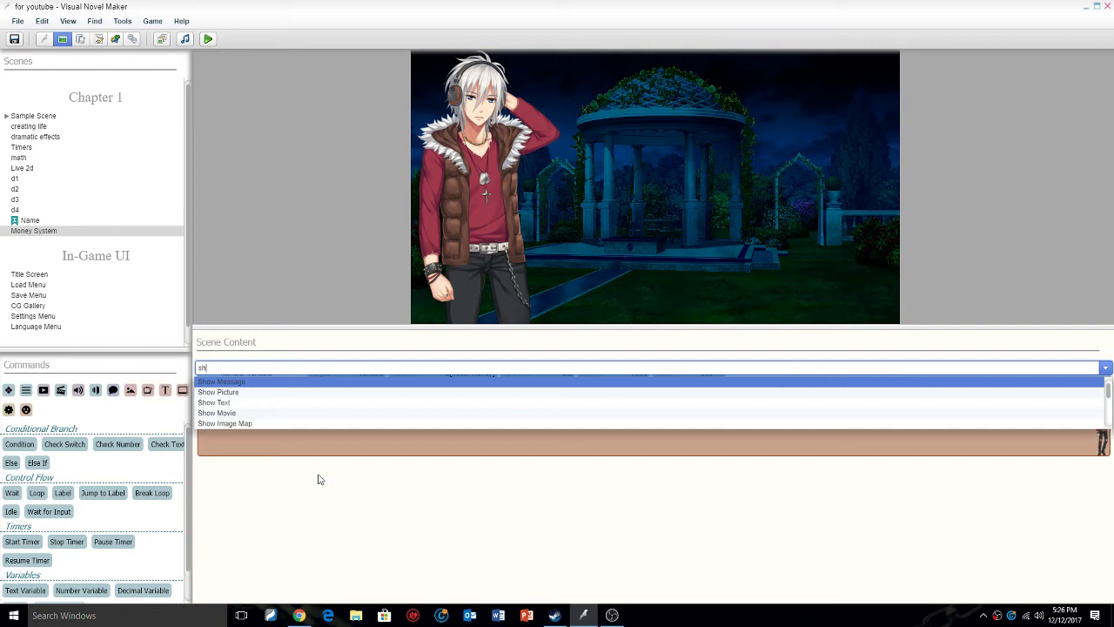
Insert a Show Message command and move it below Cloud's Join Scene.
key(BackSpace)
key(BackSpace)
text(te)
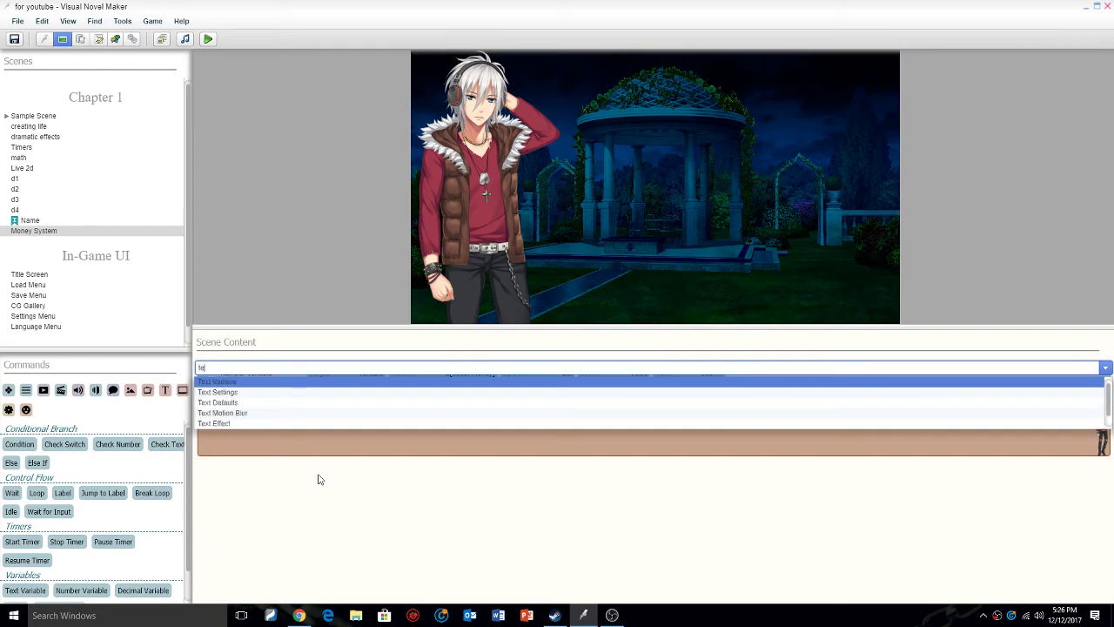
text(h)
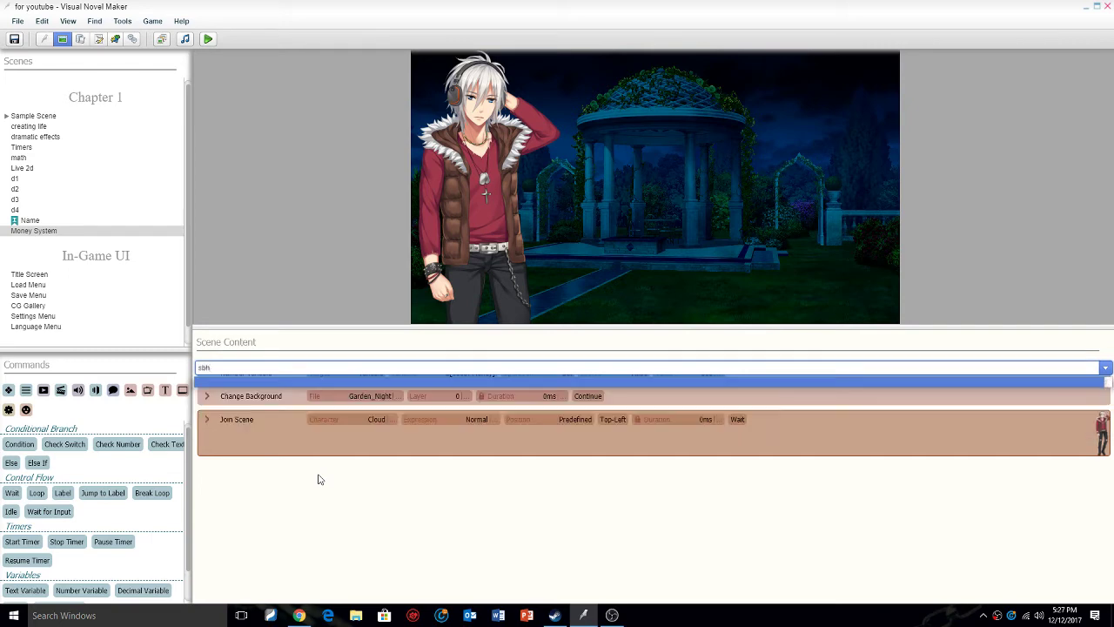
key(BackSpace)
key(BackSpace)
key(BackSpace)
text(sh)
key(Return)
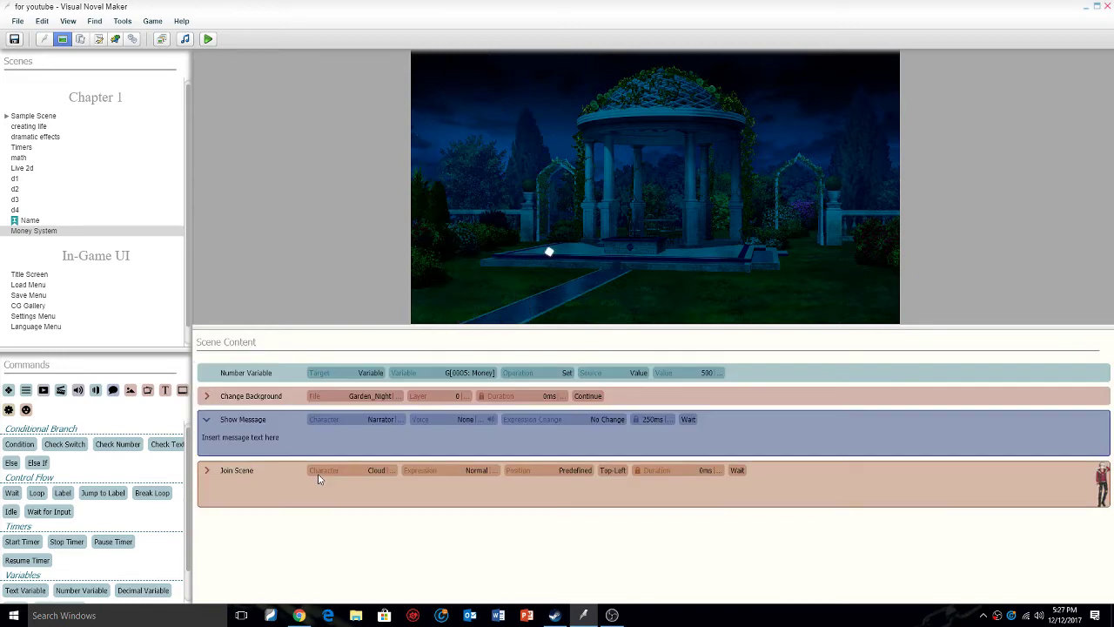
drag(230, 418, 248, 480)
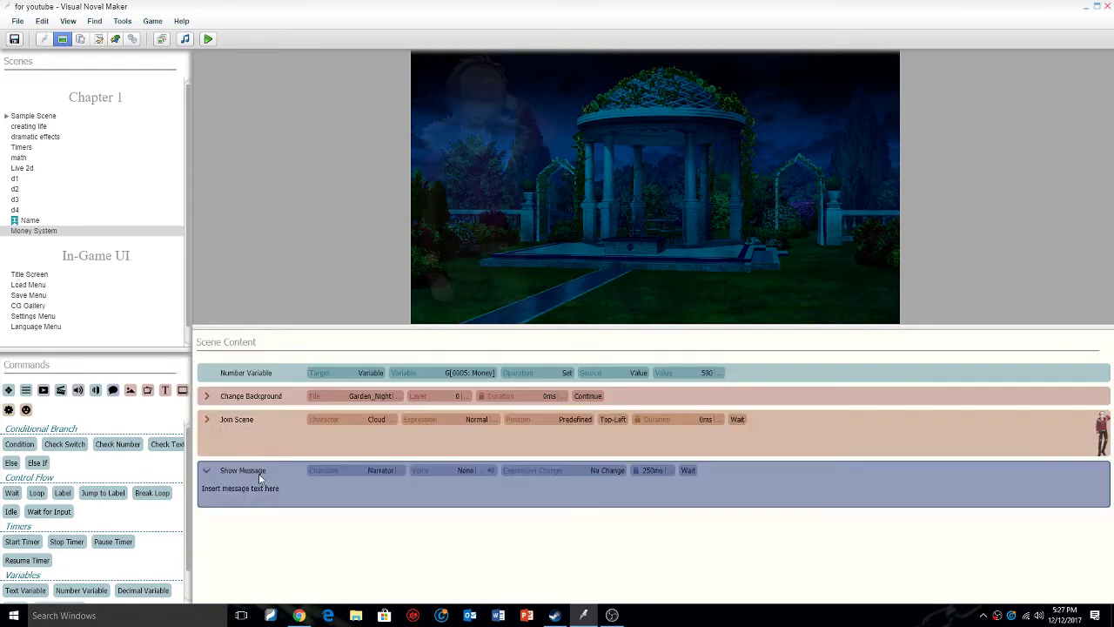
click(206, 419)
click(206, 418)
Make the narrator's message read 'Hey Dude, Wanna Borrow 500 $'.
click(282, 490)
text(Hey Dude, Wanna)
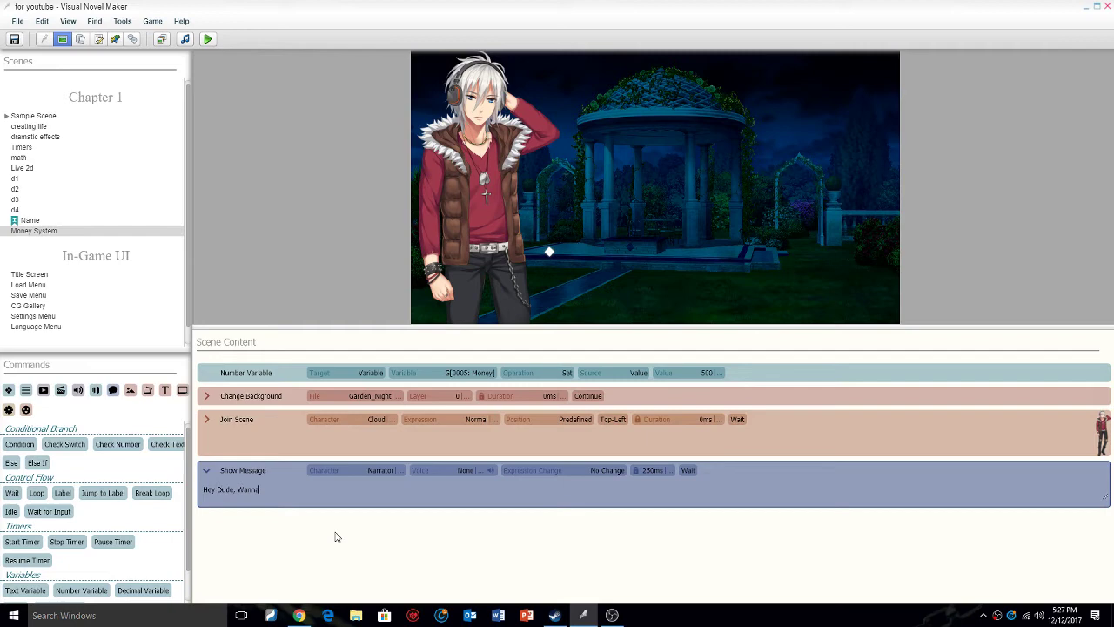
text( Borrow 500 $)
click(252, 536)
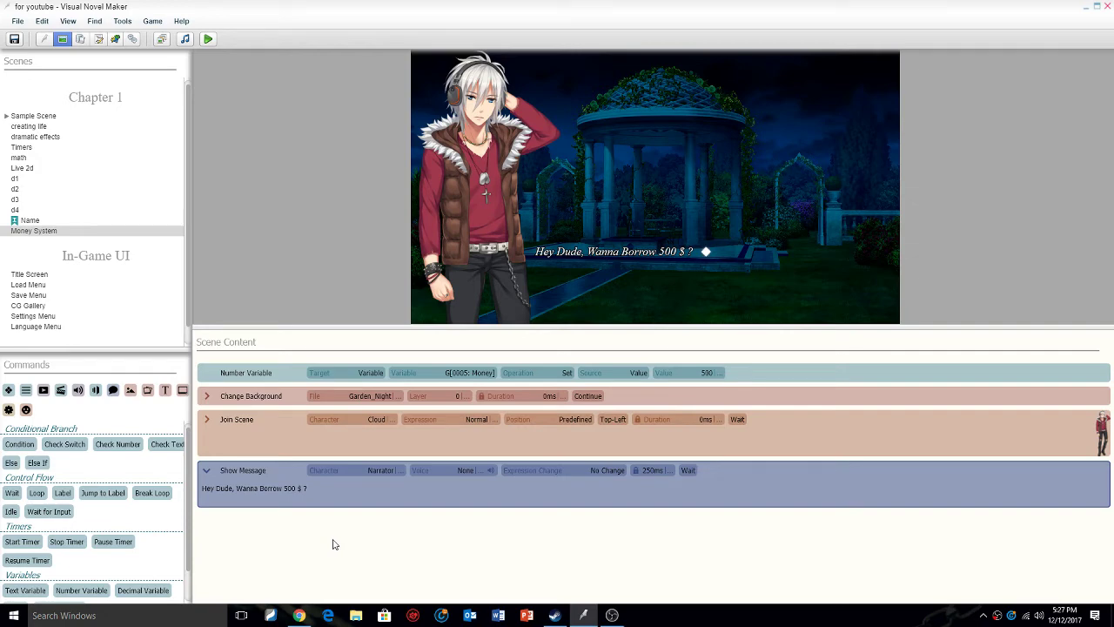
text(n)
key(BackSpace)
Add two Add Choice commands, then review the Money common event and scene preview.
text(add)
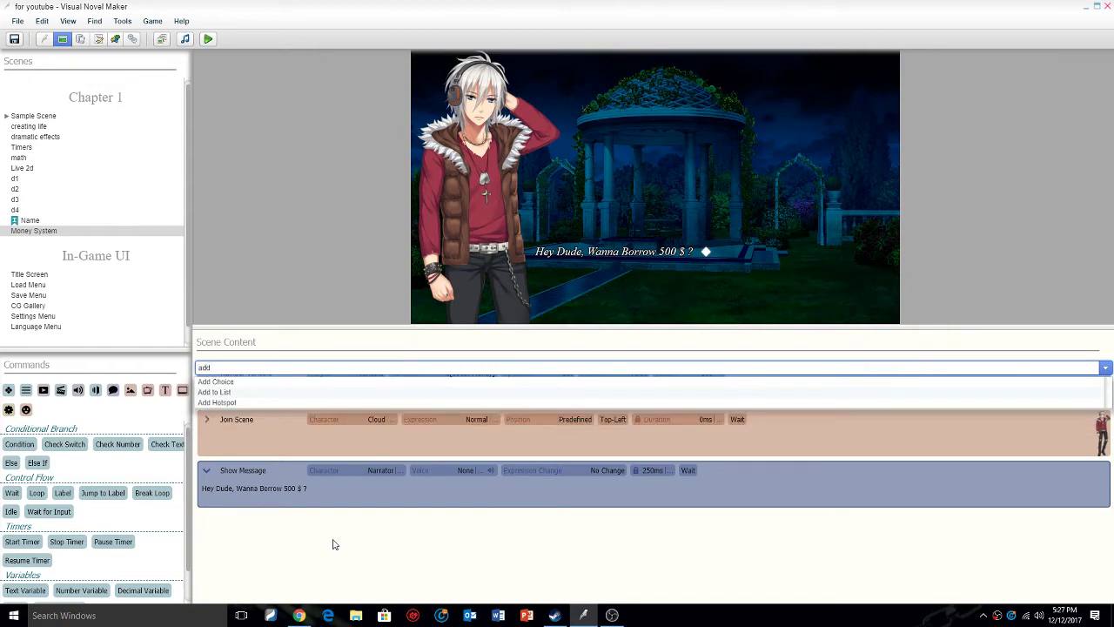
key(Return)
text(add)
key(Return)
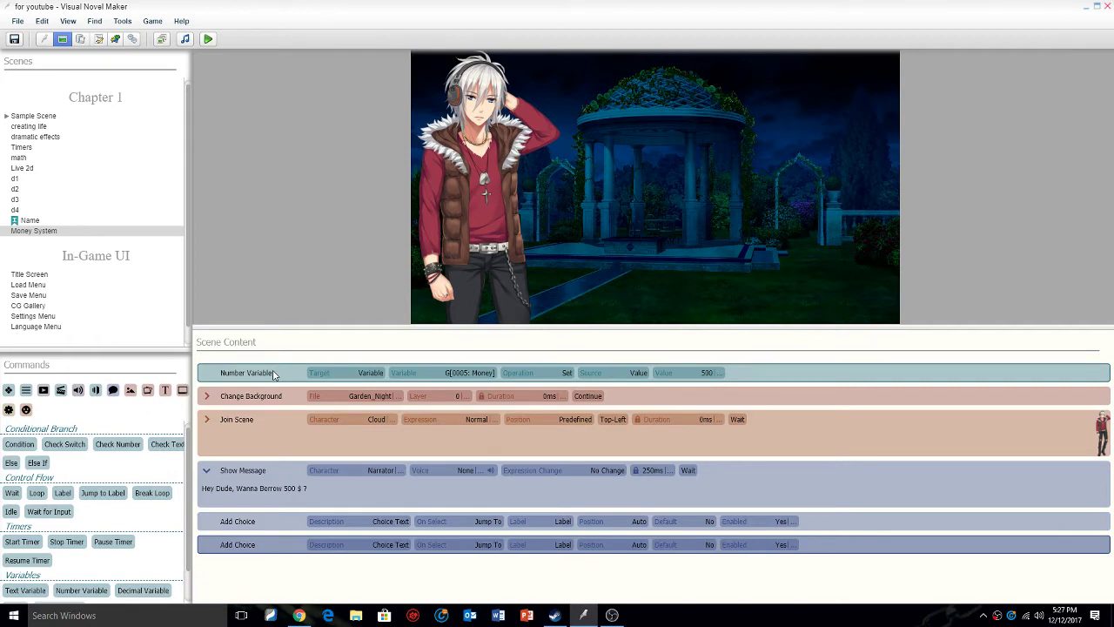
click(81, 39)
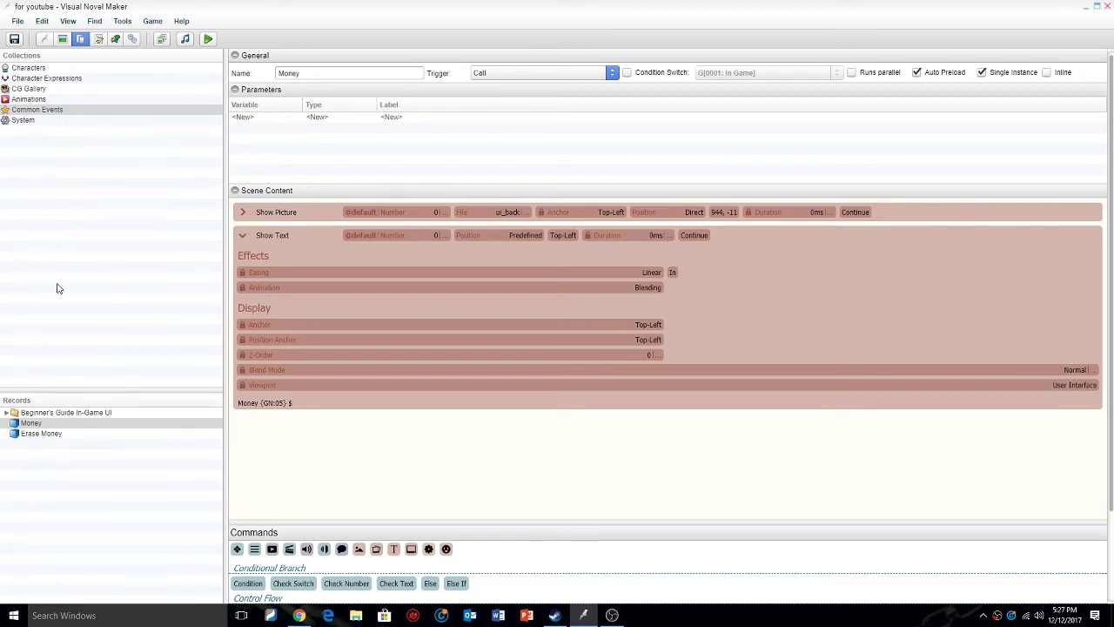
click(63, 39)
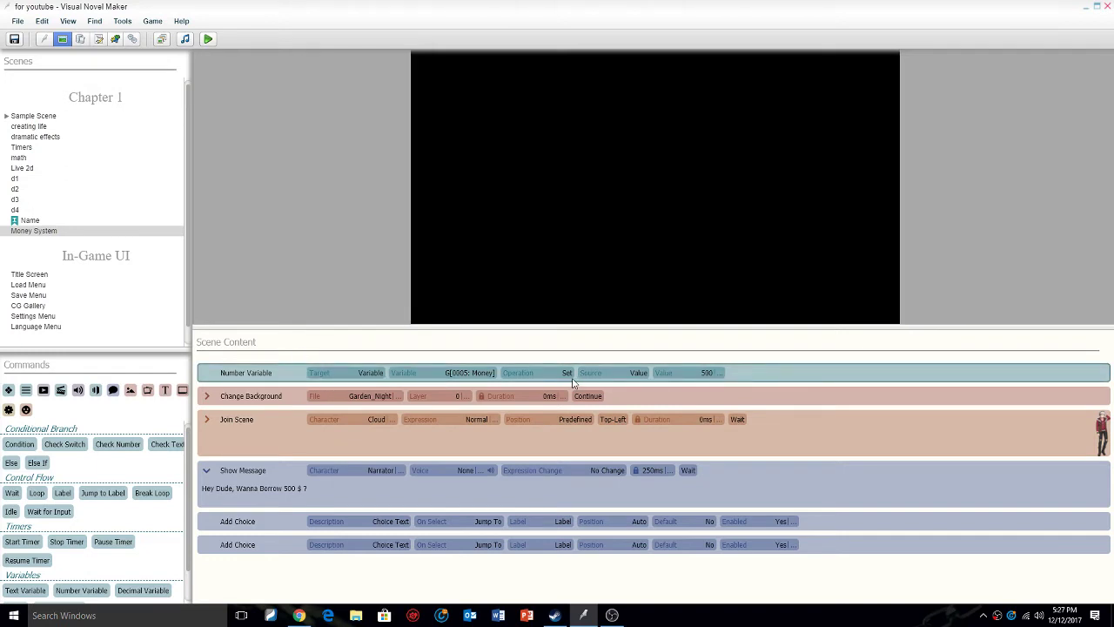
click(294, 400)
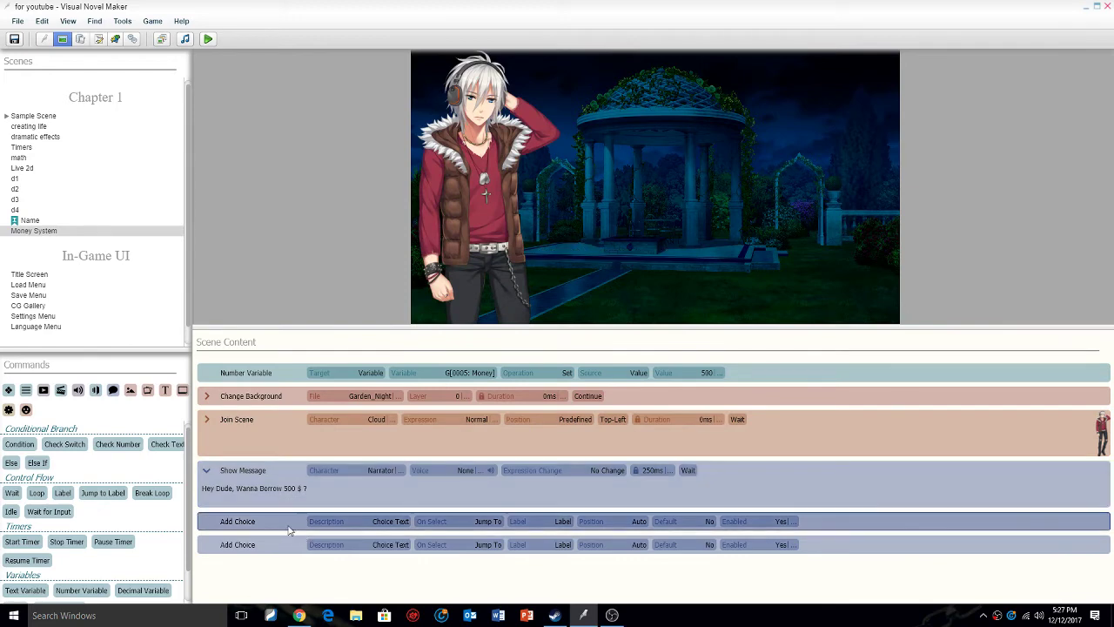
Set the two choices' text to Yes and No.
click(402, 522)
text(Yes)
click(389, 544)
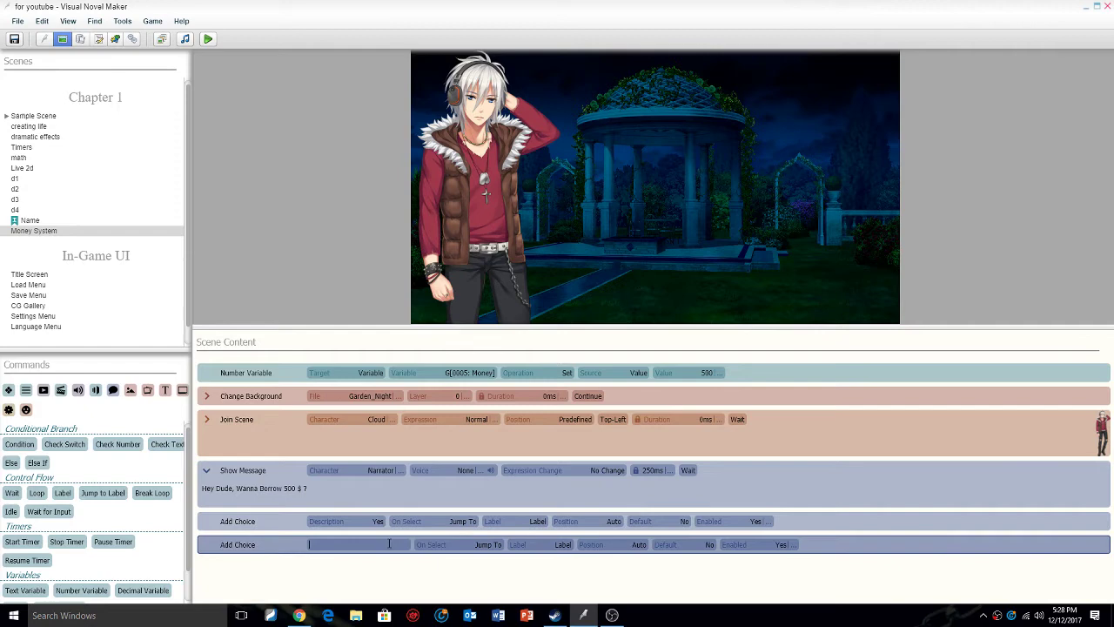
text(No)
key(Return)
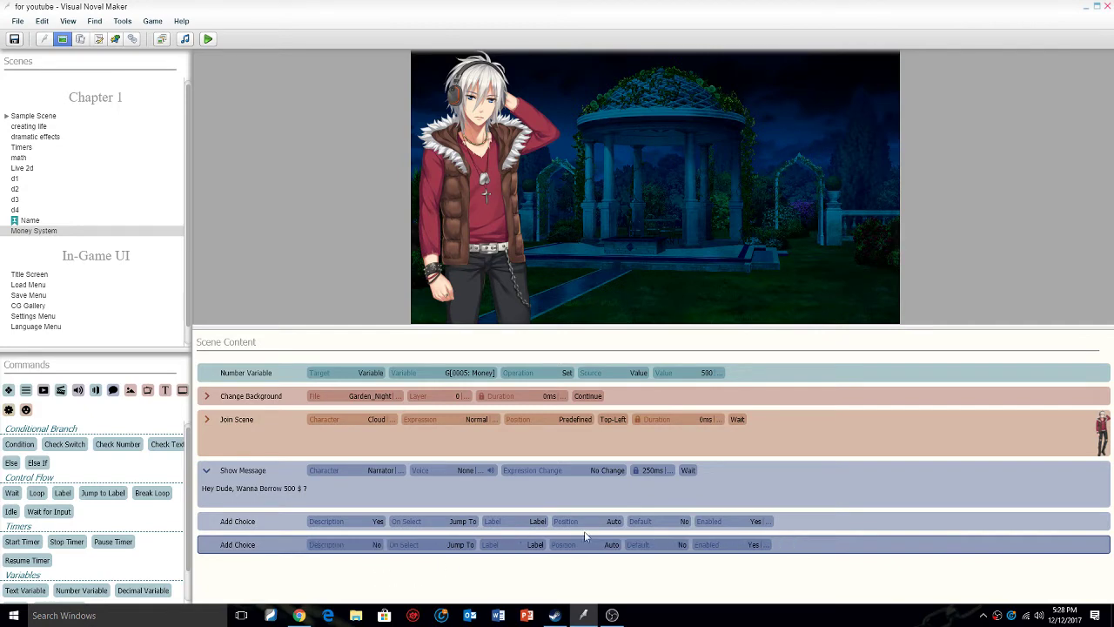